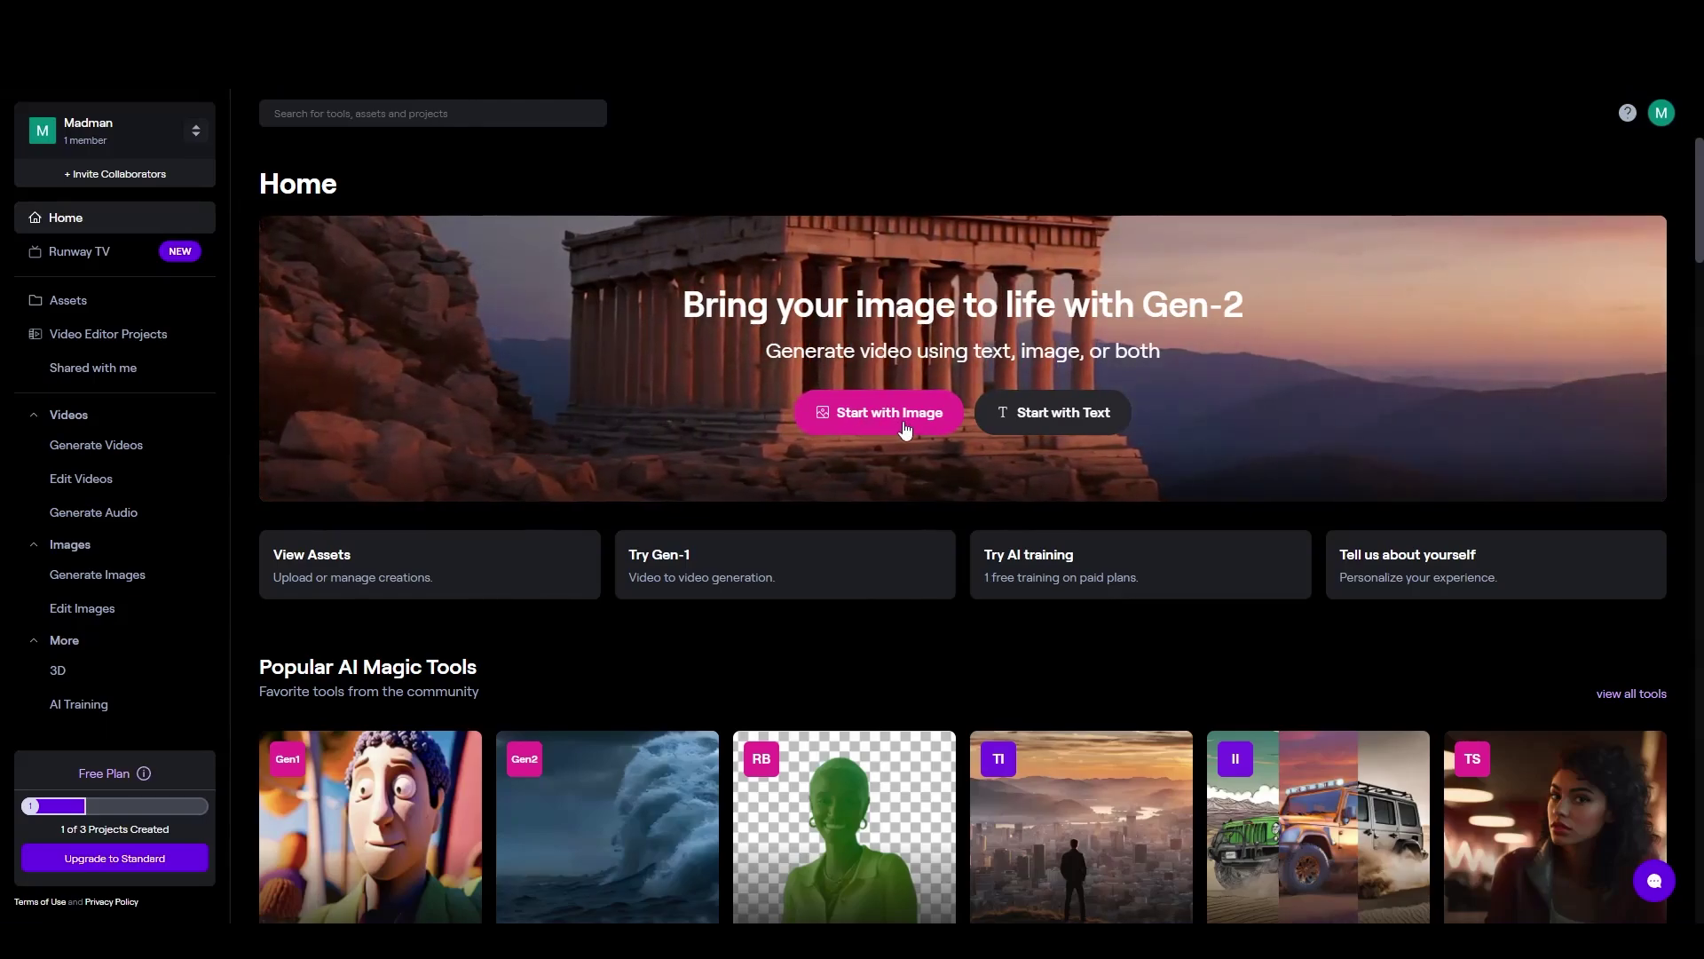
- Load Beast_Warrior.png from Downloads as the image-to-video source image
click(904, 430)
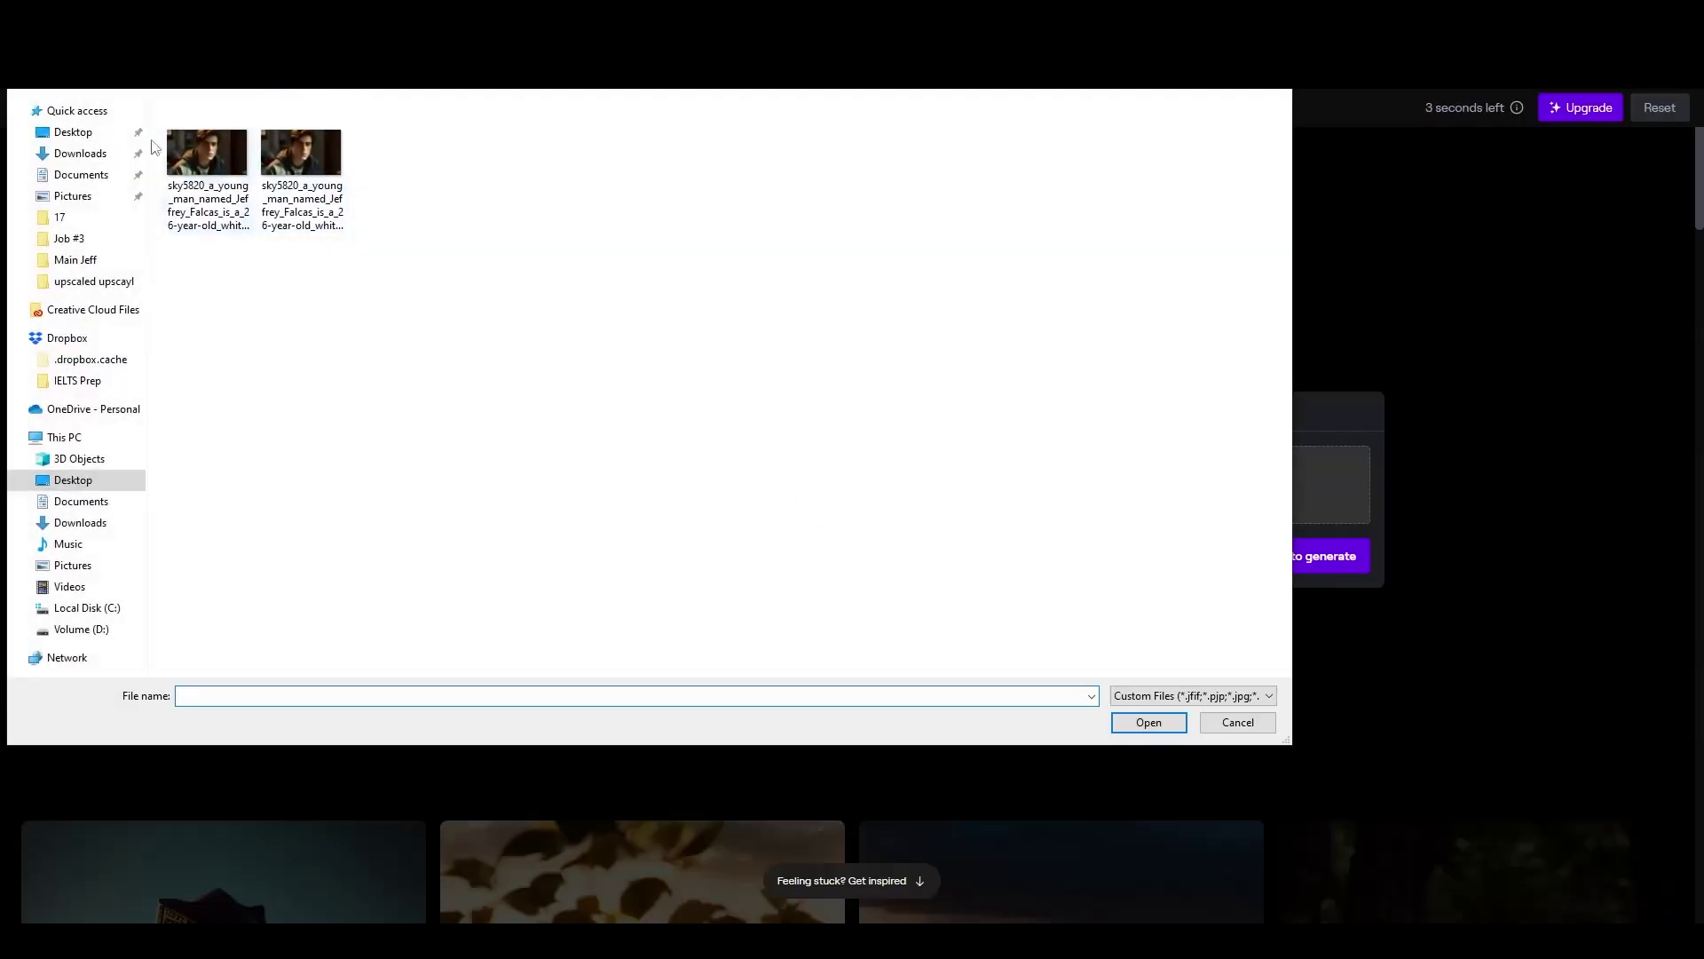
click(77, 155)
double_click(404, 259)
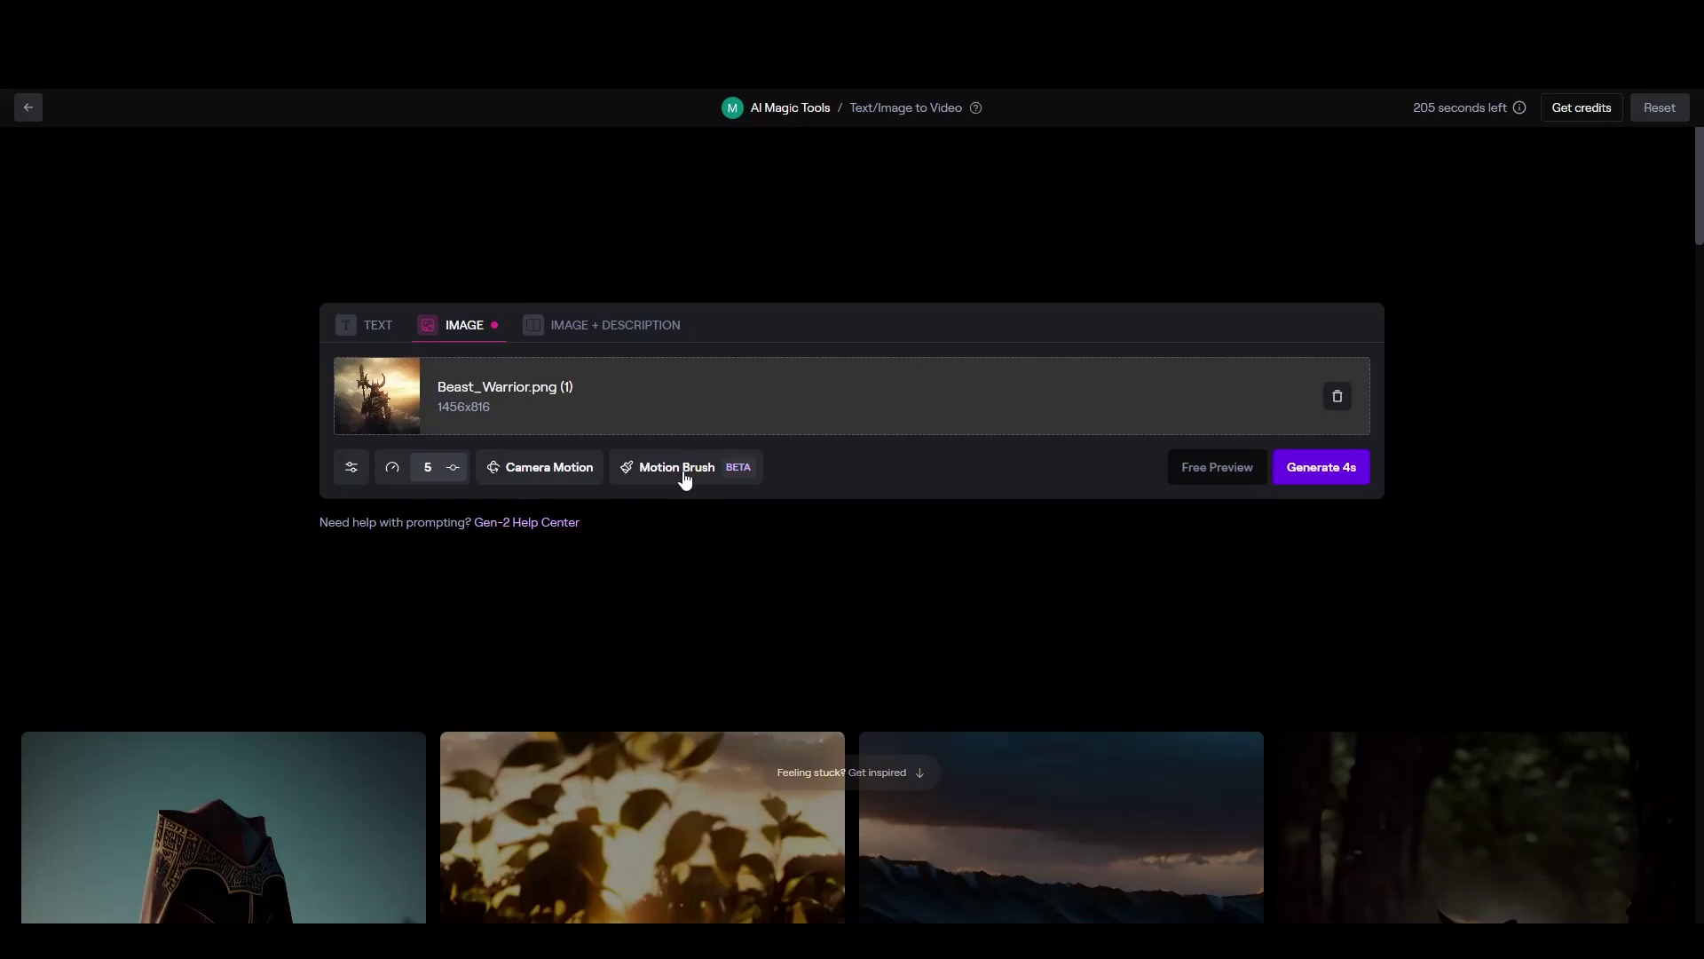
- In Motion Brush, set the warrior drifting right and the lower-right mist moving up
click(684, 480)
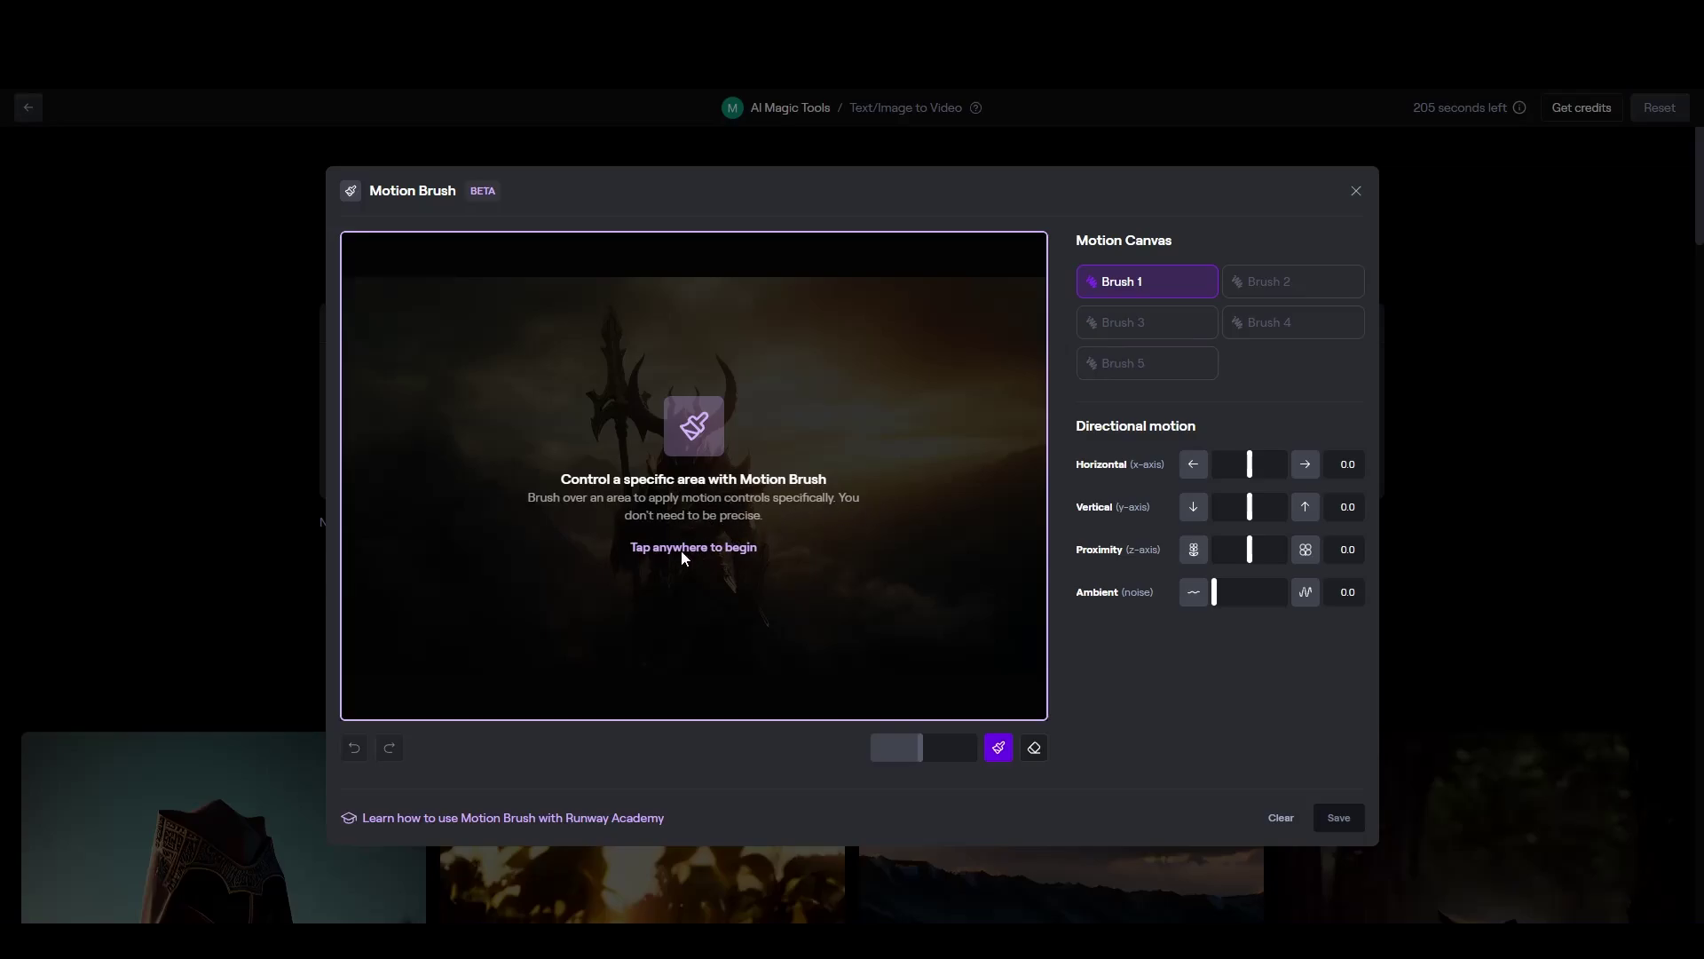
click(708, 431)
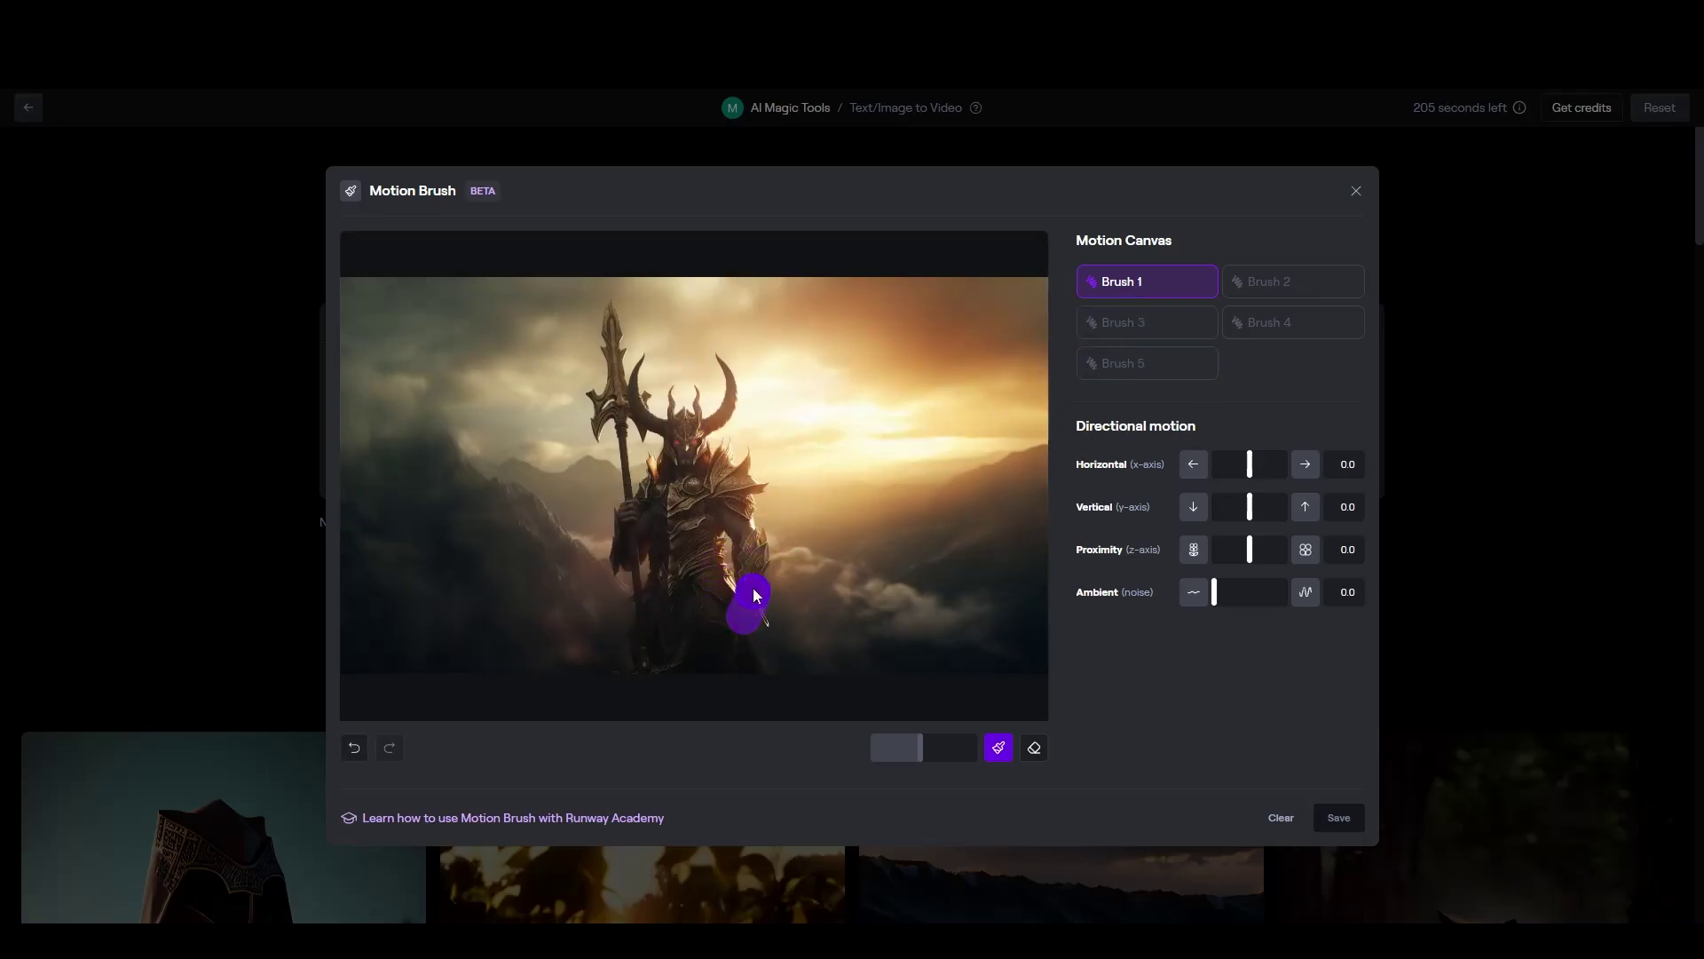
mouse_move(754, 594)
mouse_down()
mouse_move(737, 495)
mouse_move(681, 439)
mouse_move(716, 418)
mouse_move(731, 385)
mouse_move(714, 355)
mouse_up()
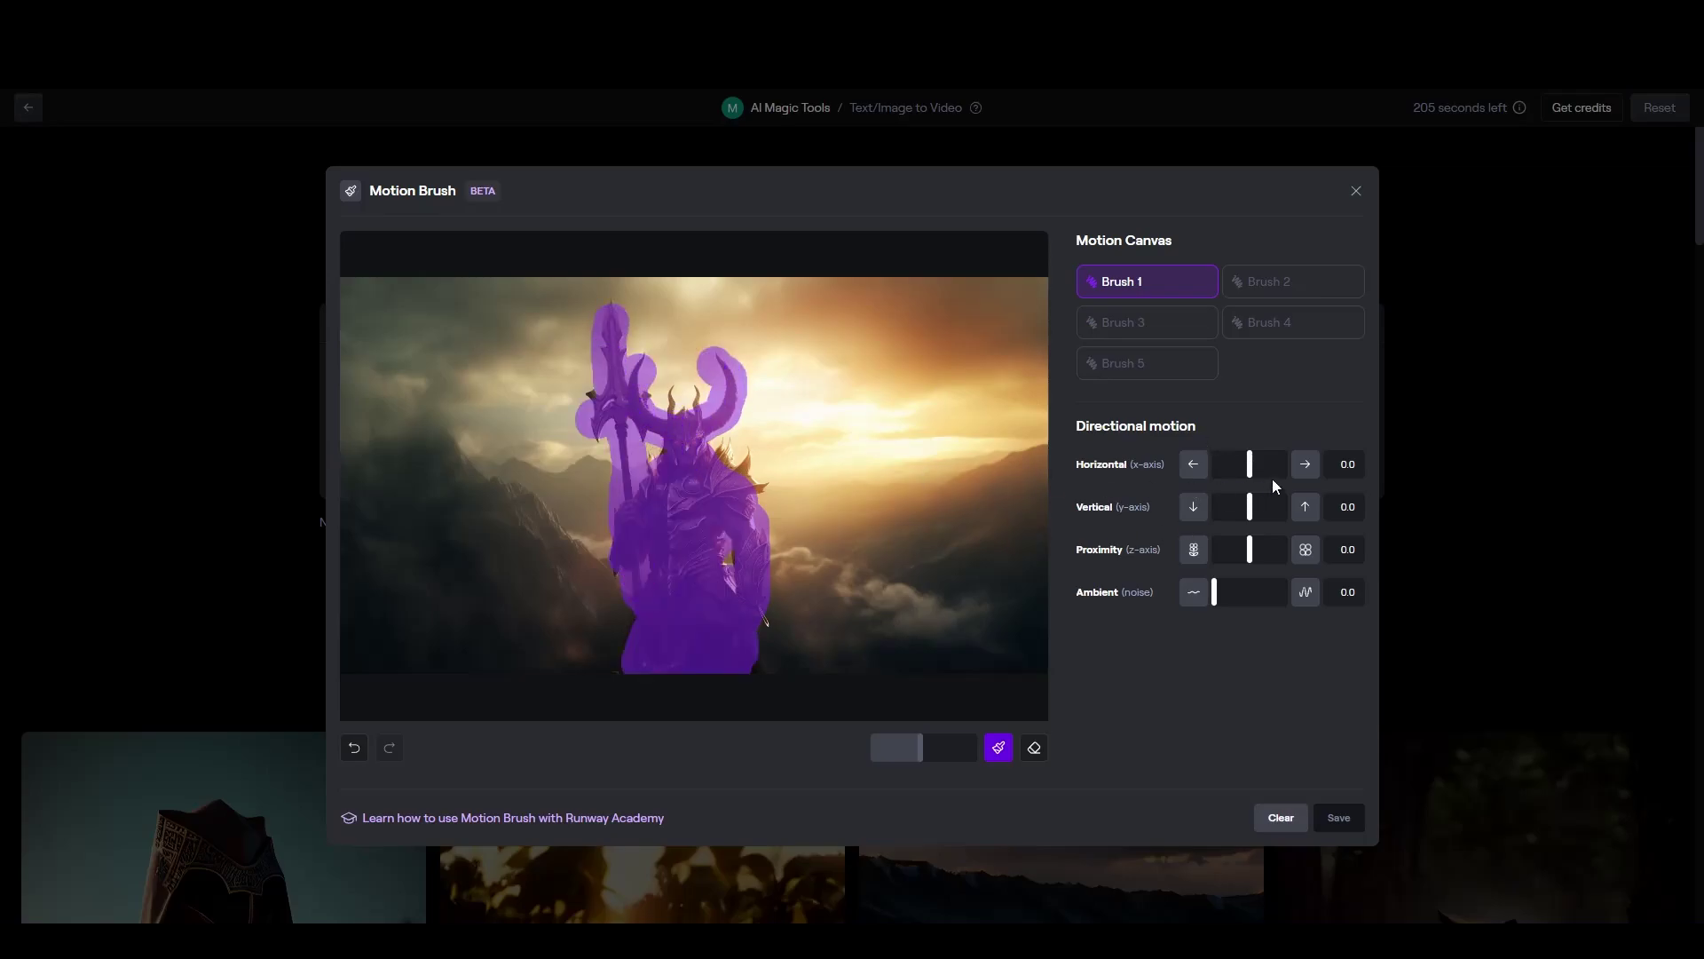
drag(1252, 469, 1253, 469)
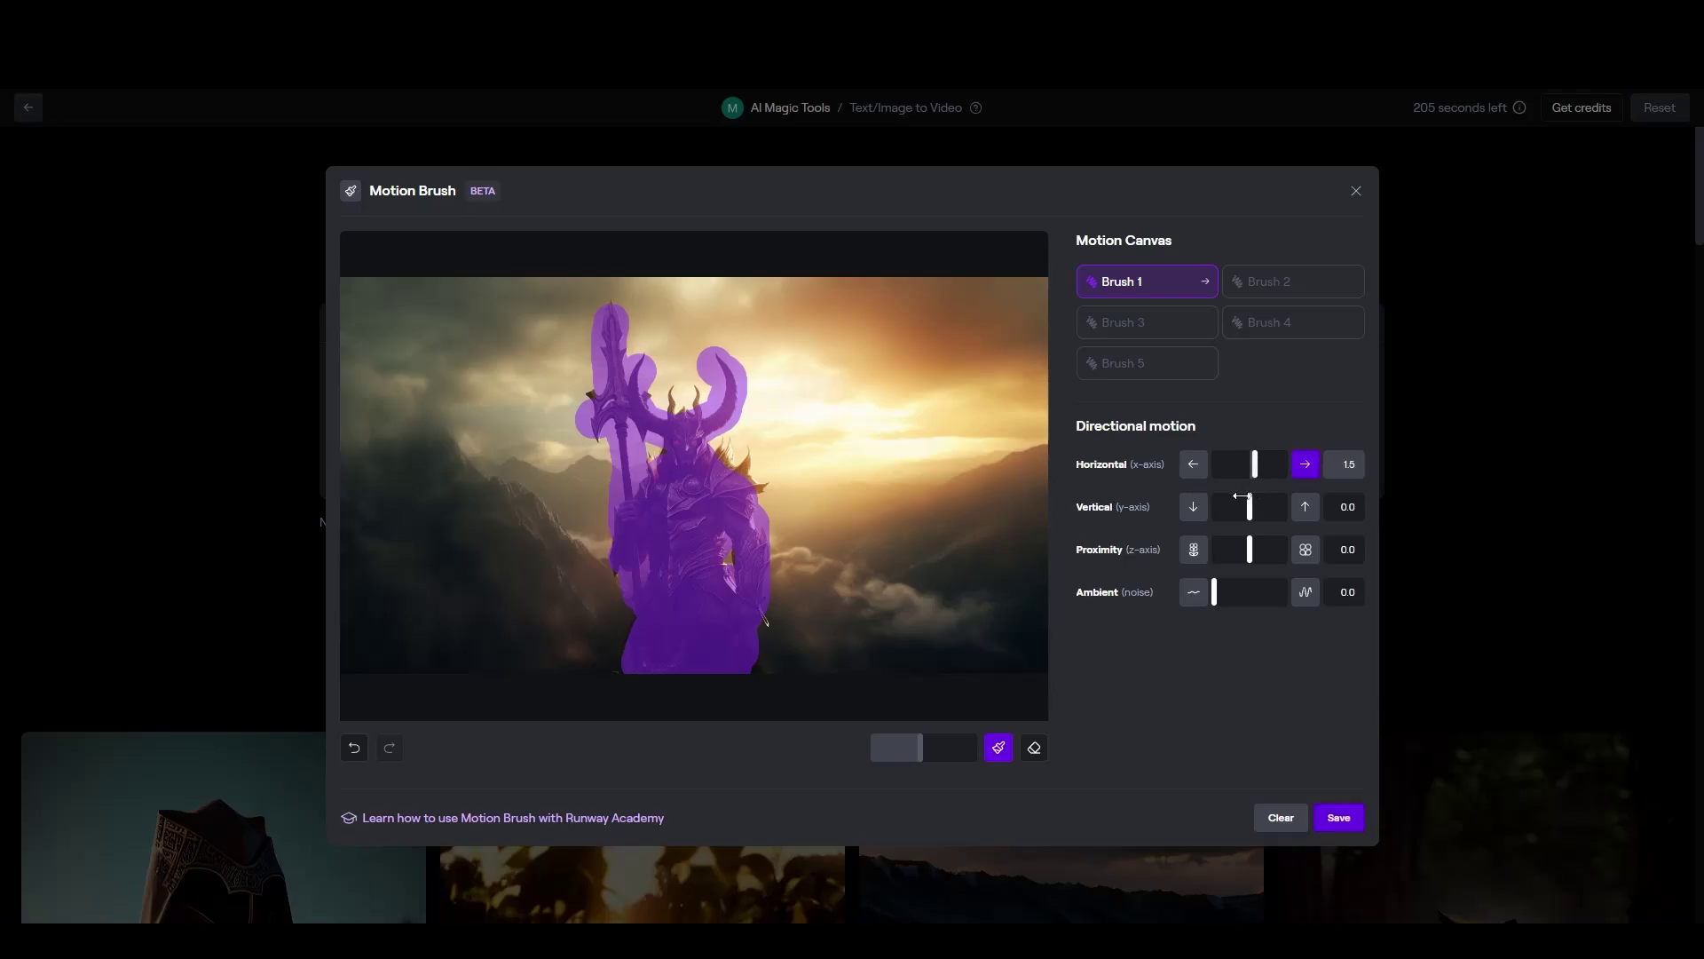
click(1286, 286)
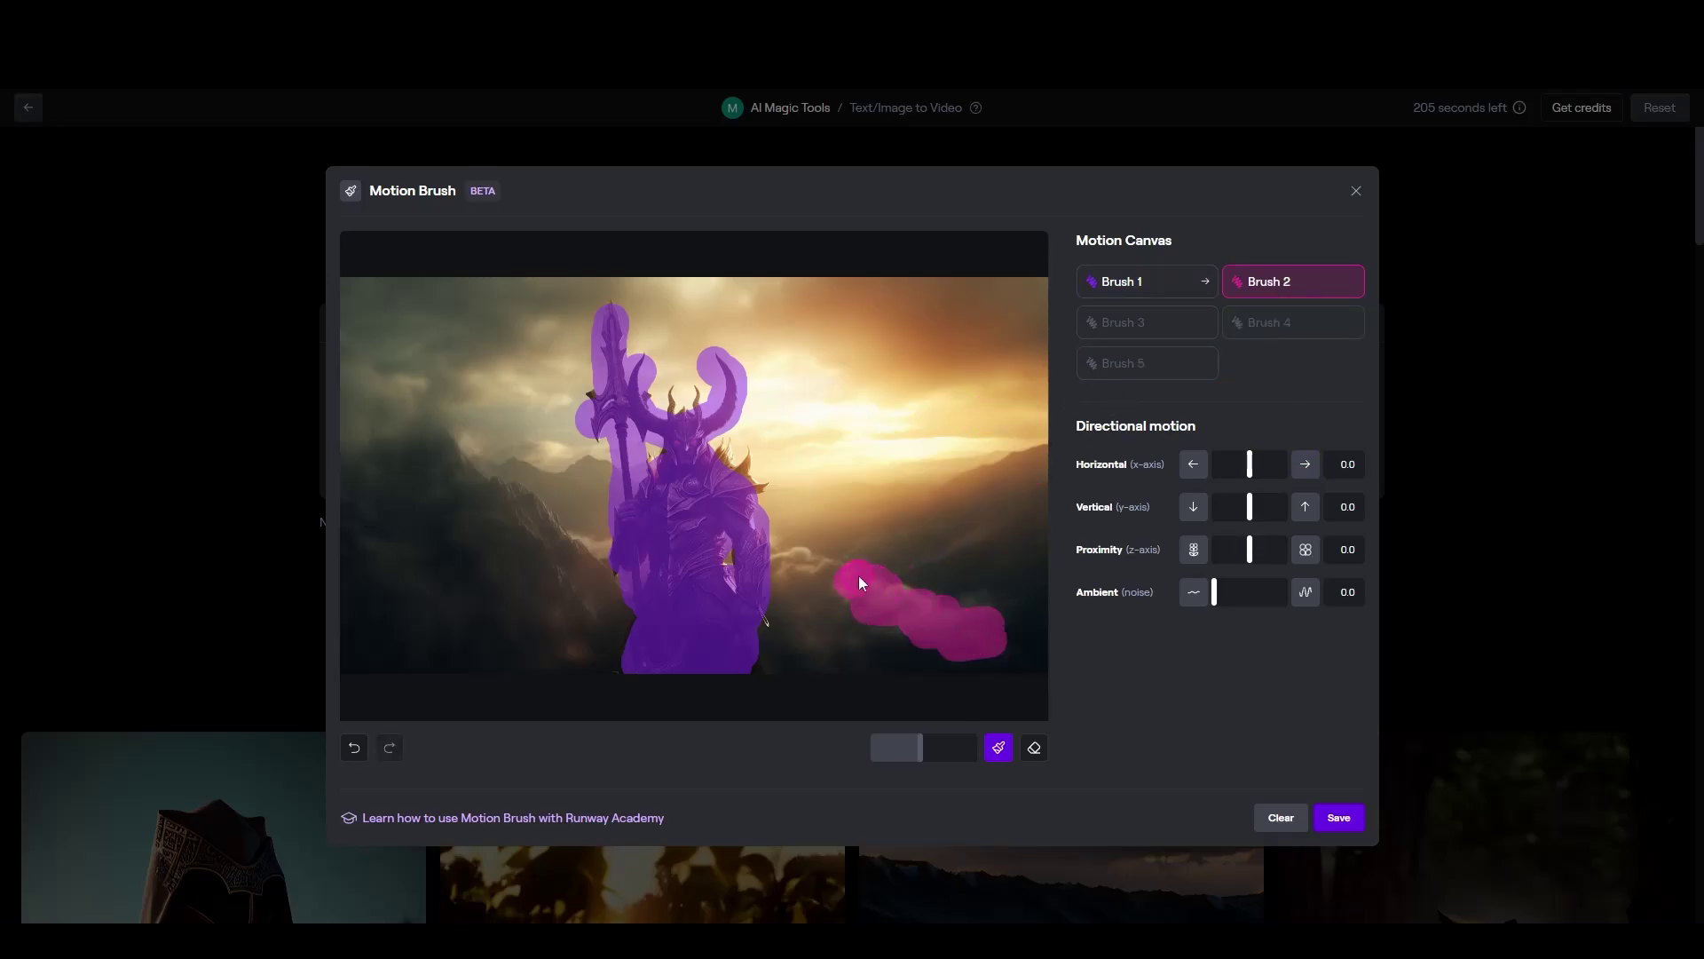
click(1305, 516)
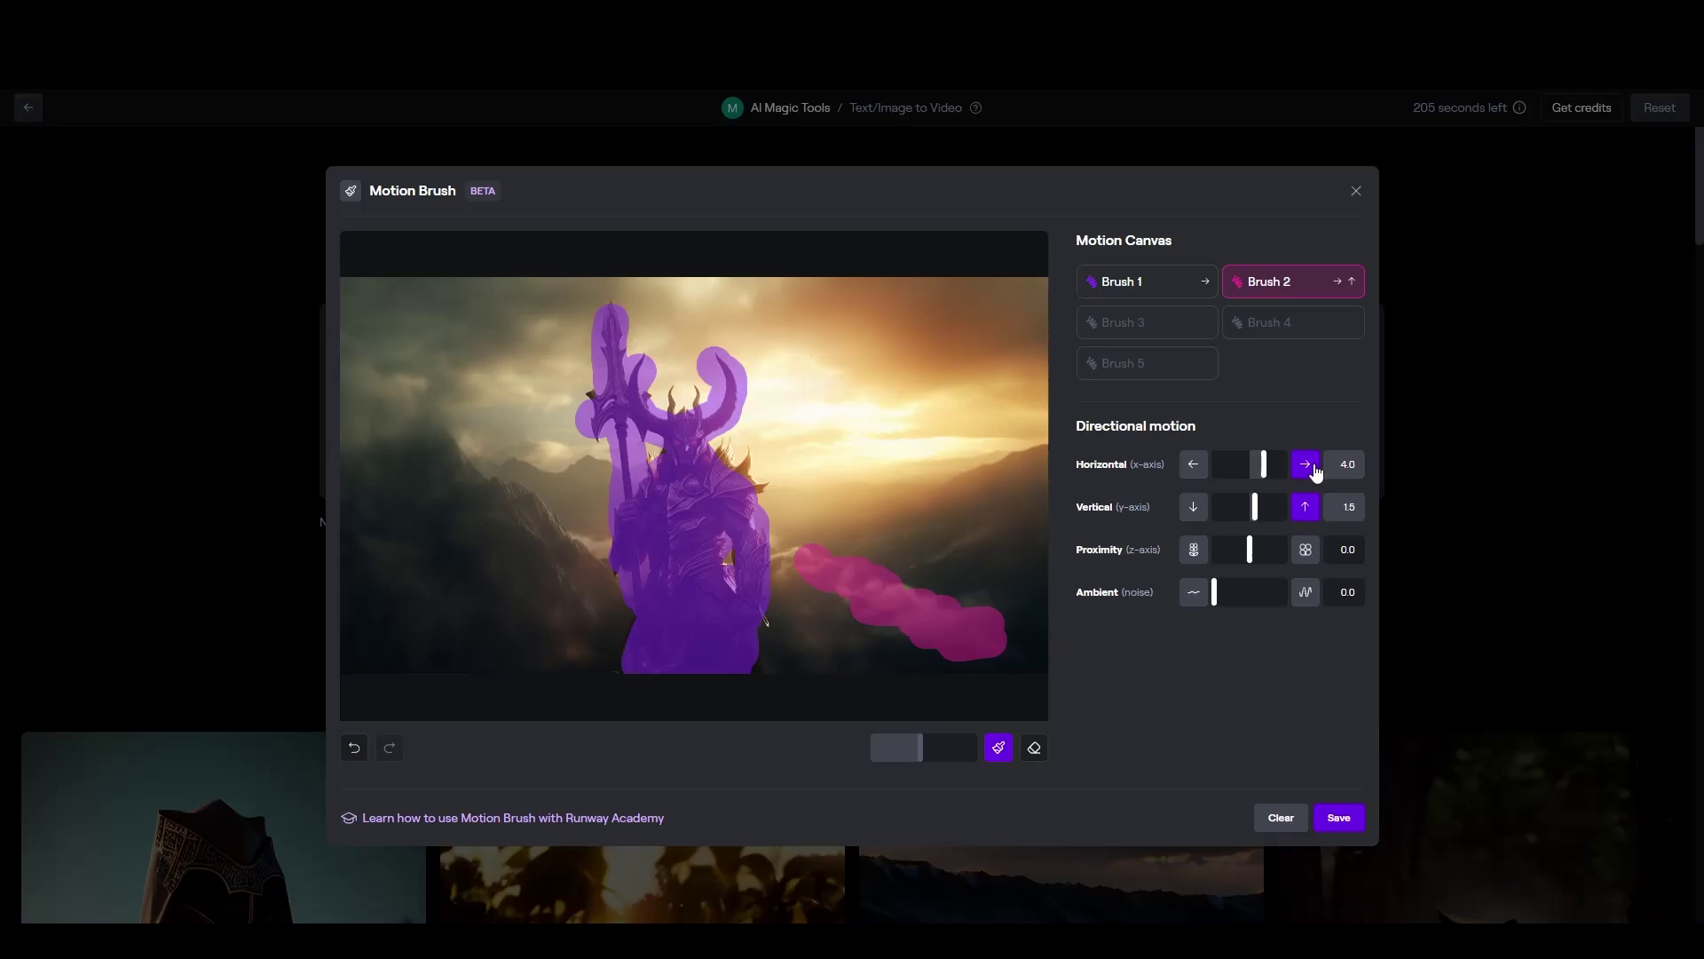
- Paint the right sky moving right and up, and the left sky moving left at -6.0
click(1152, 340)
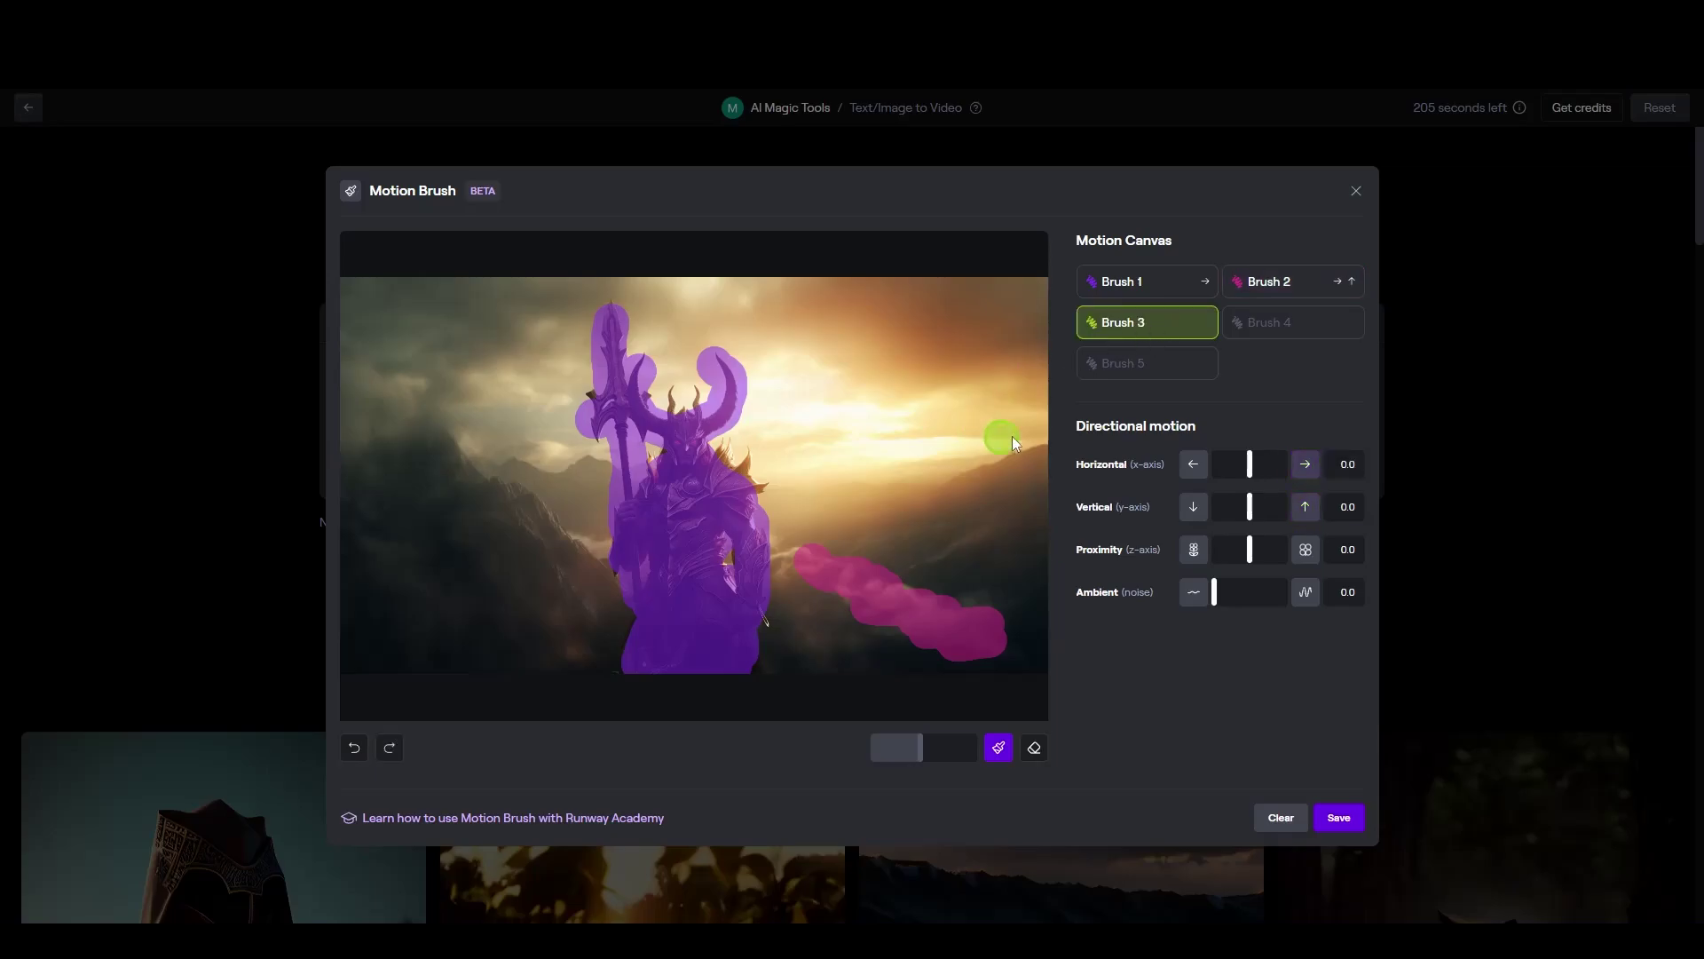
mouse_move(951, 403)
mouse_down()
mouse_move(1010, 371)
mouse_move(879, 357)
mouse_up()
mouse_move(760, 308)
mouse_down()
mouse_move(883, 286)
mouse_move(1002, 297)
mouse_up()
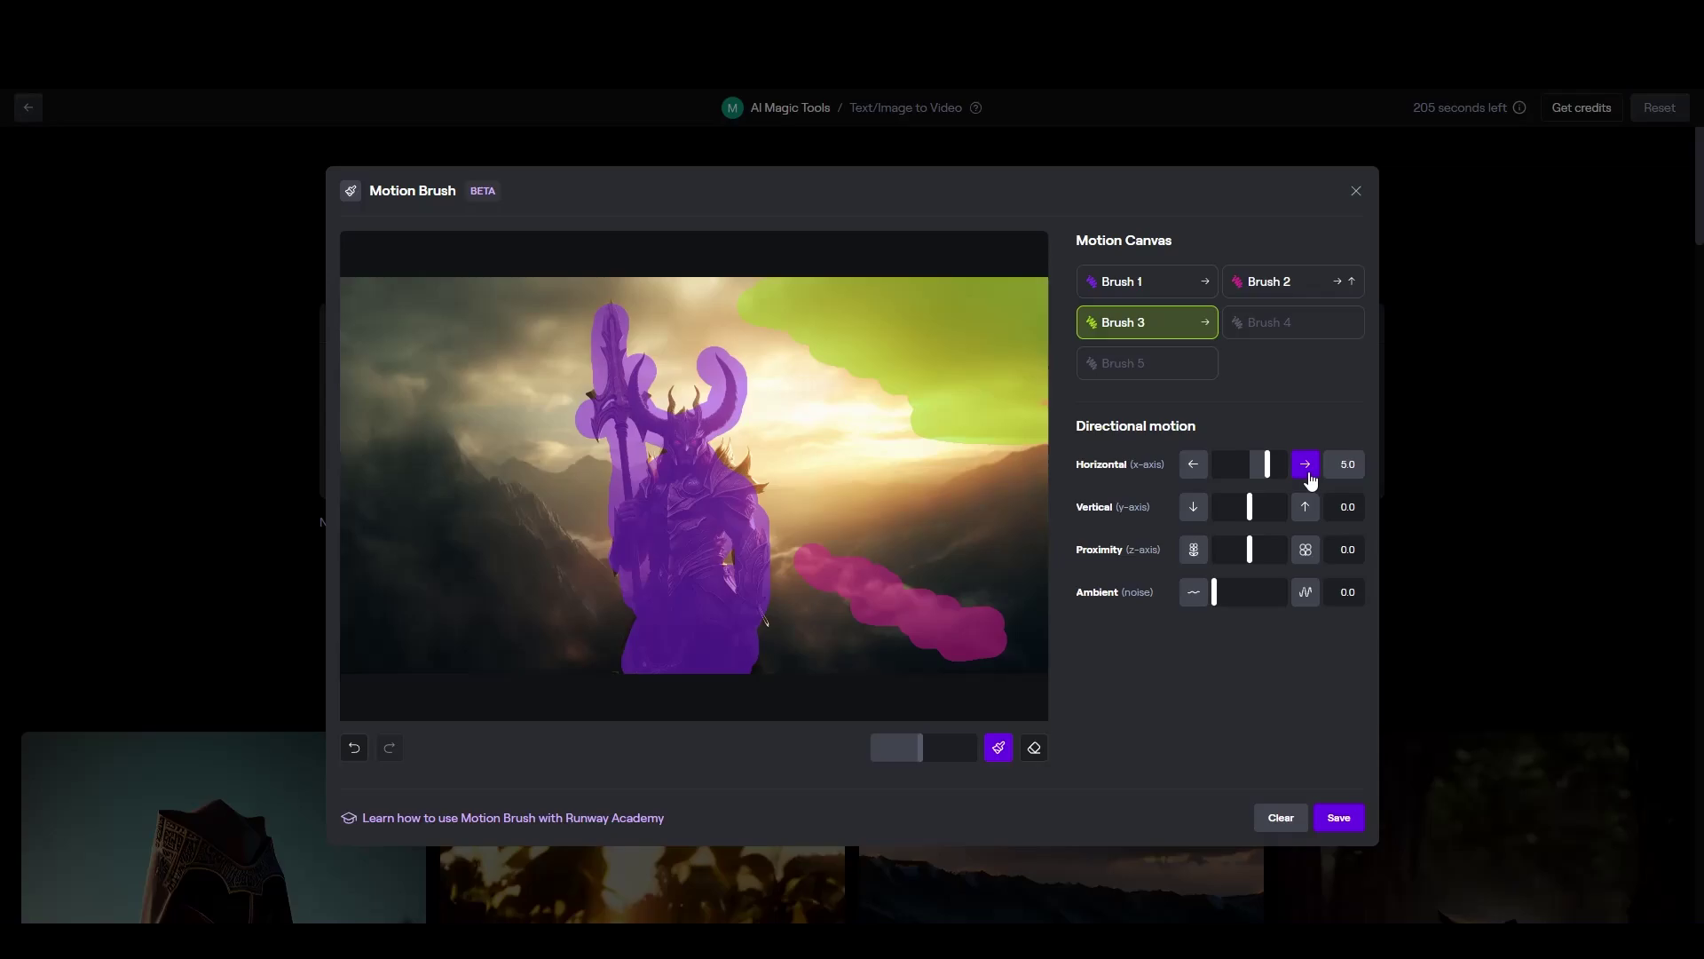
click(1304, 507)
click(1260, 322)
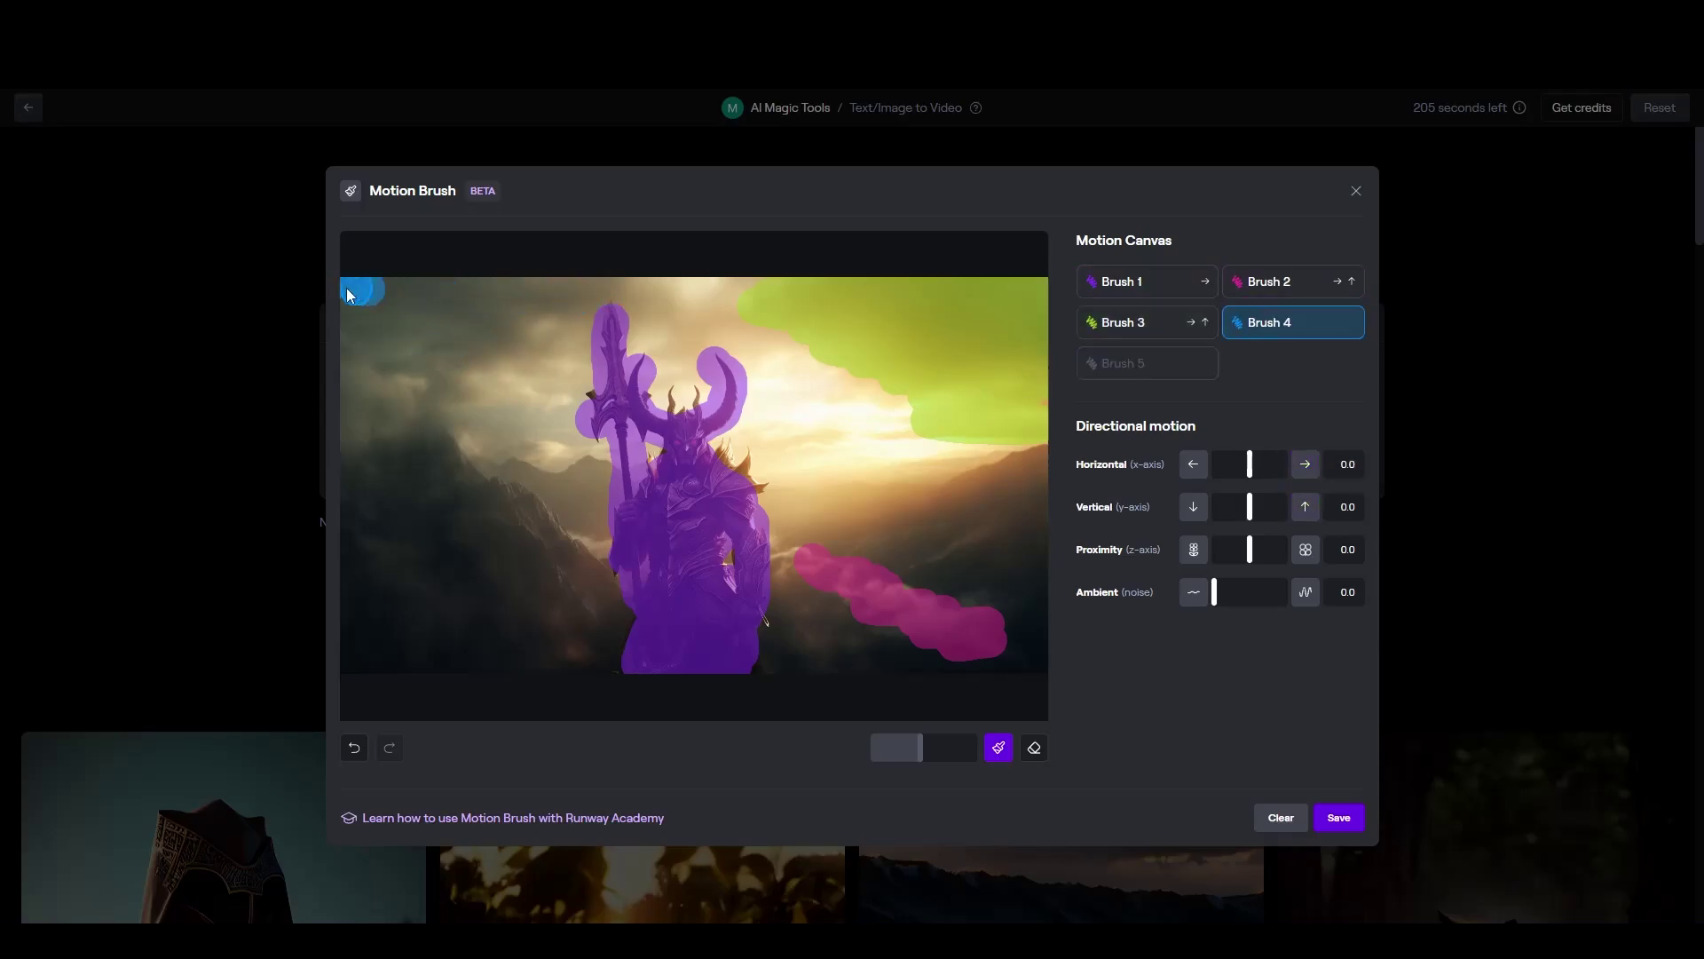
drag(658, 282, 390, 417)
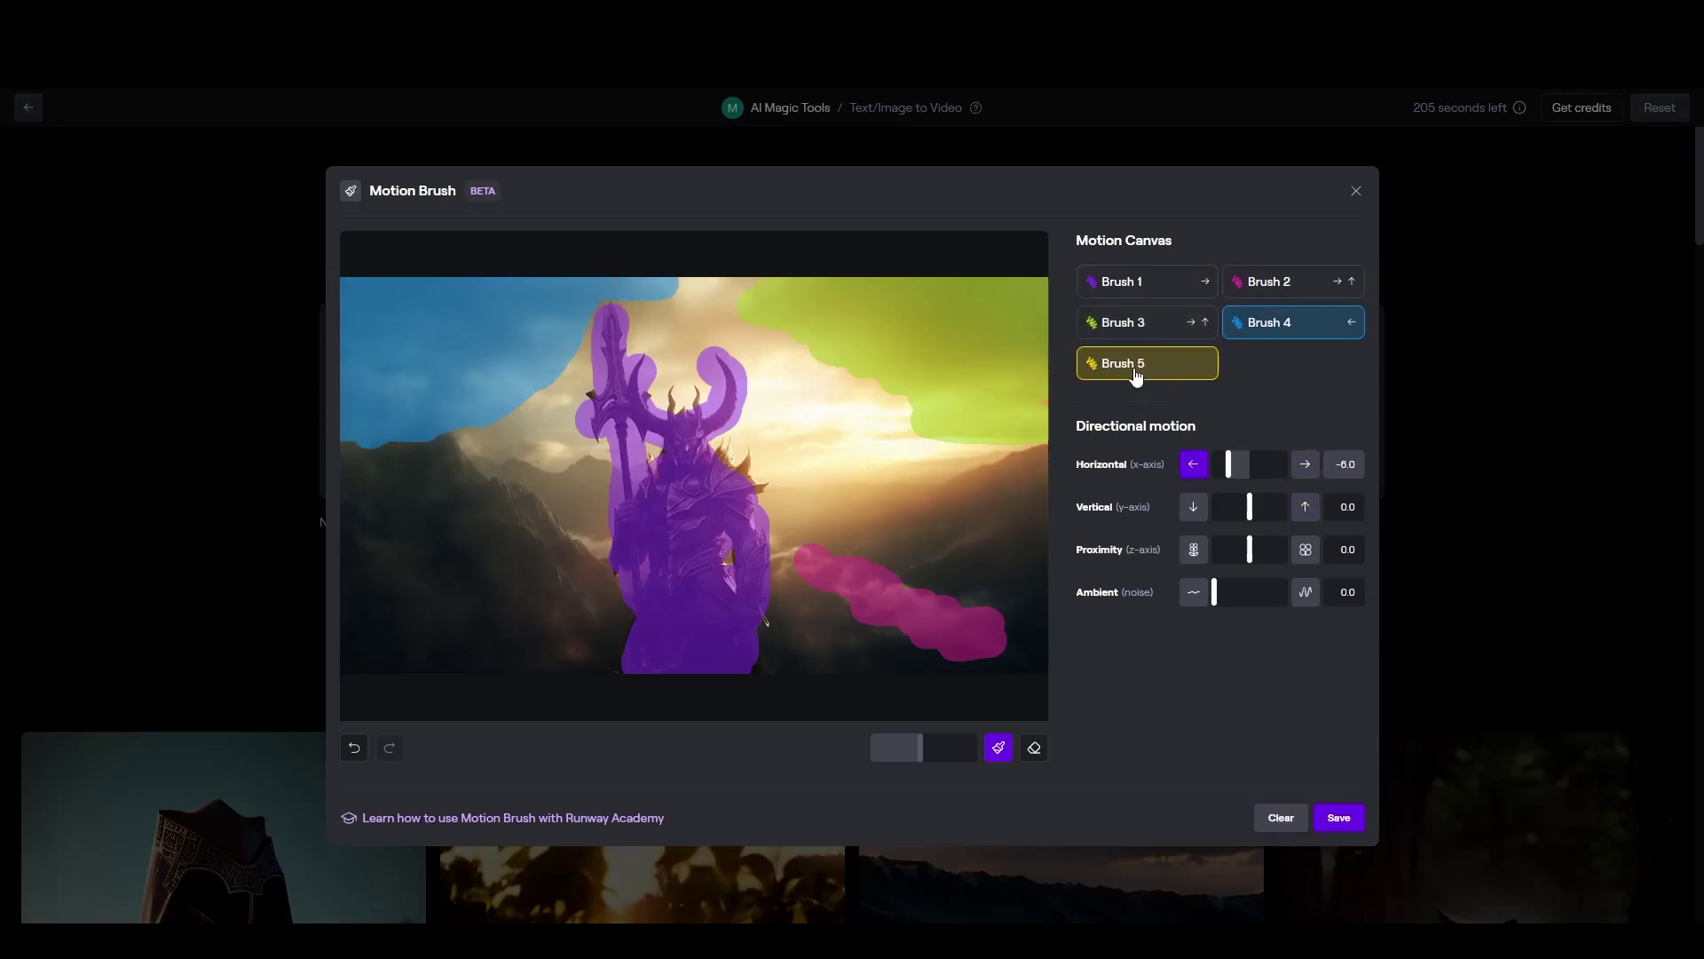
click(1194, 464)
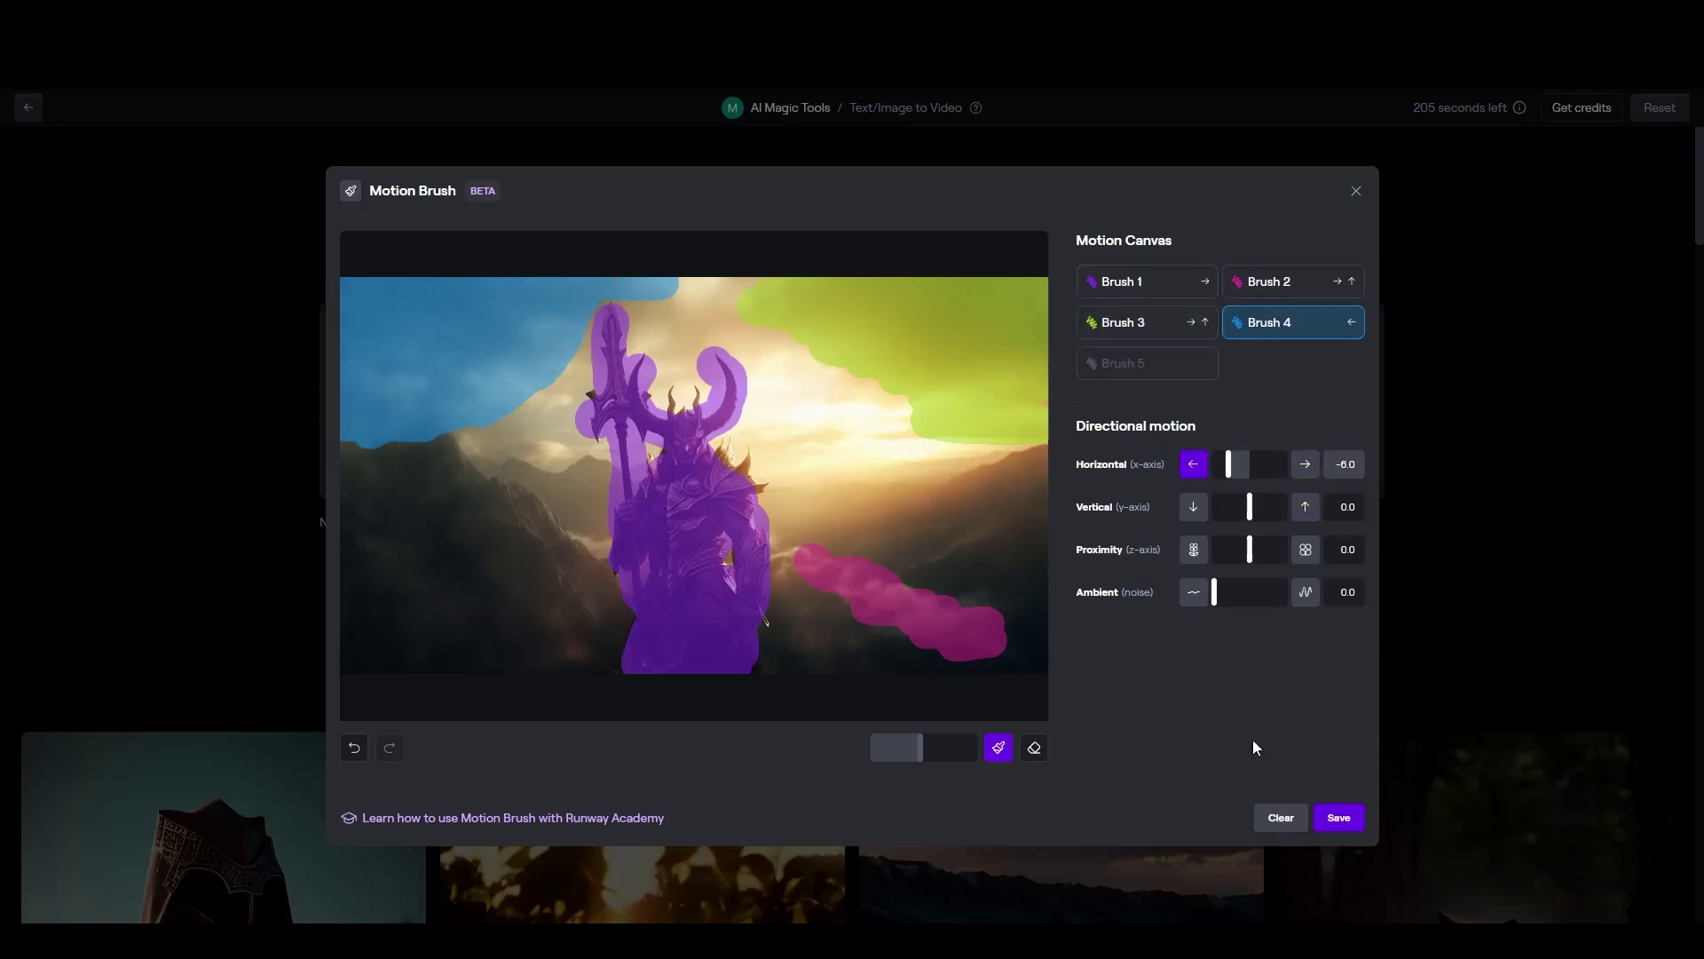
- Save the motion brush settings, generate the 4-second warrior video and play it
click(1338, 817)
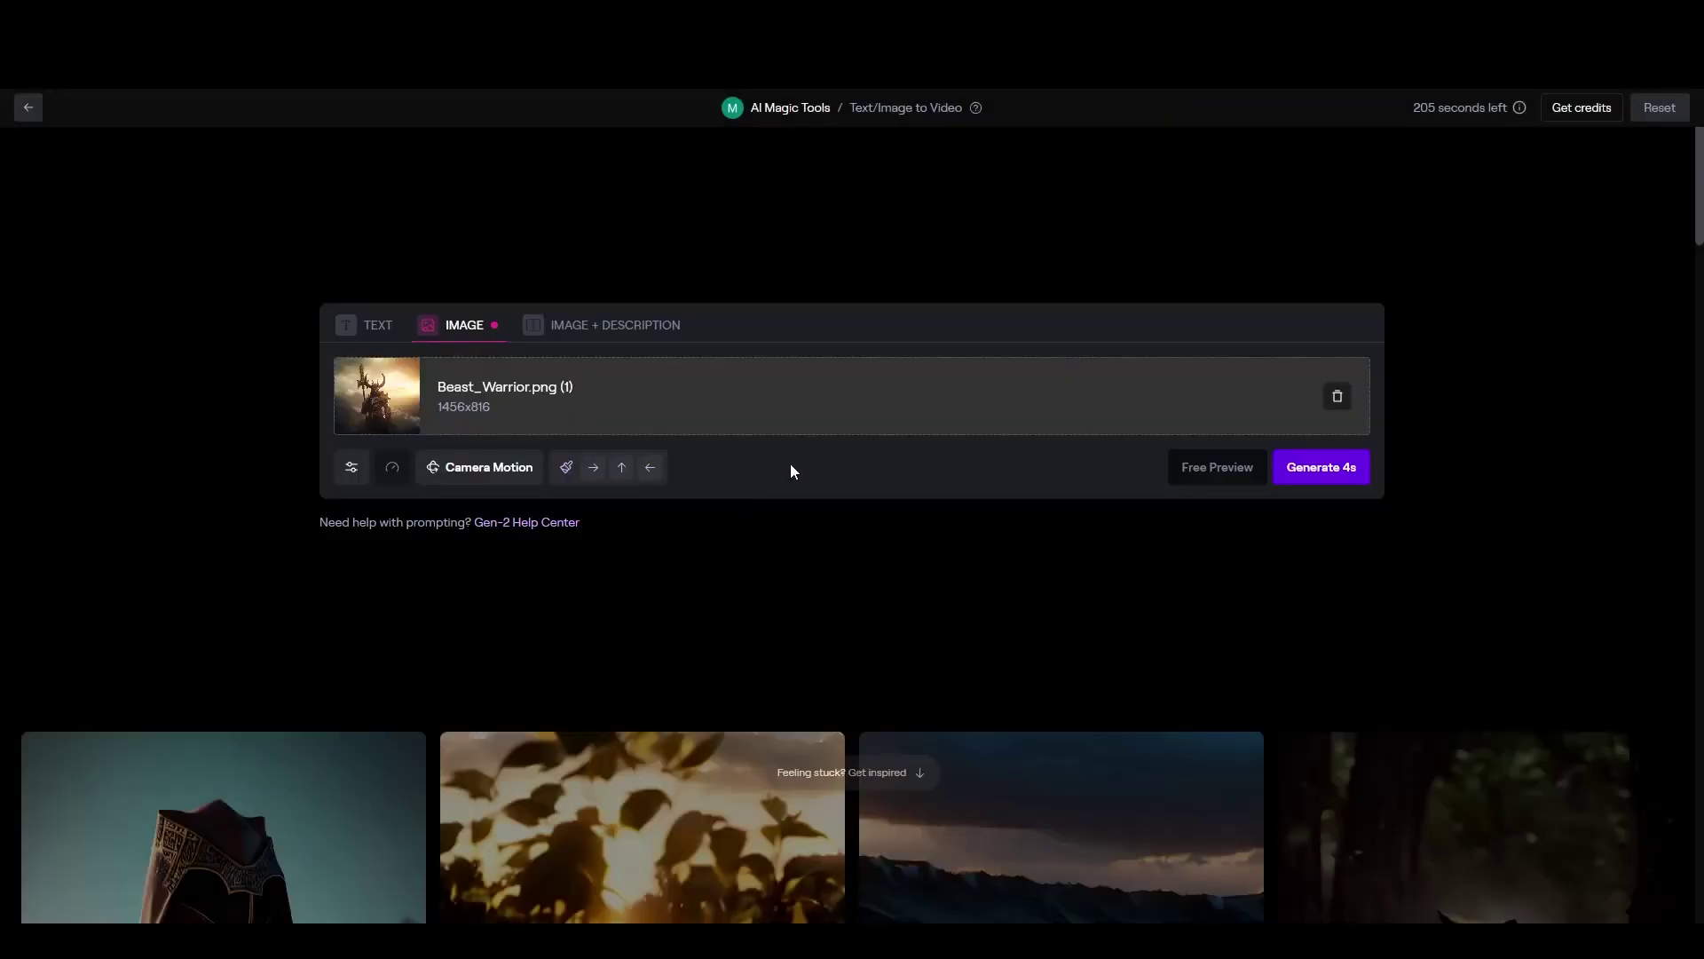
click(1322, 469)
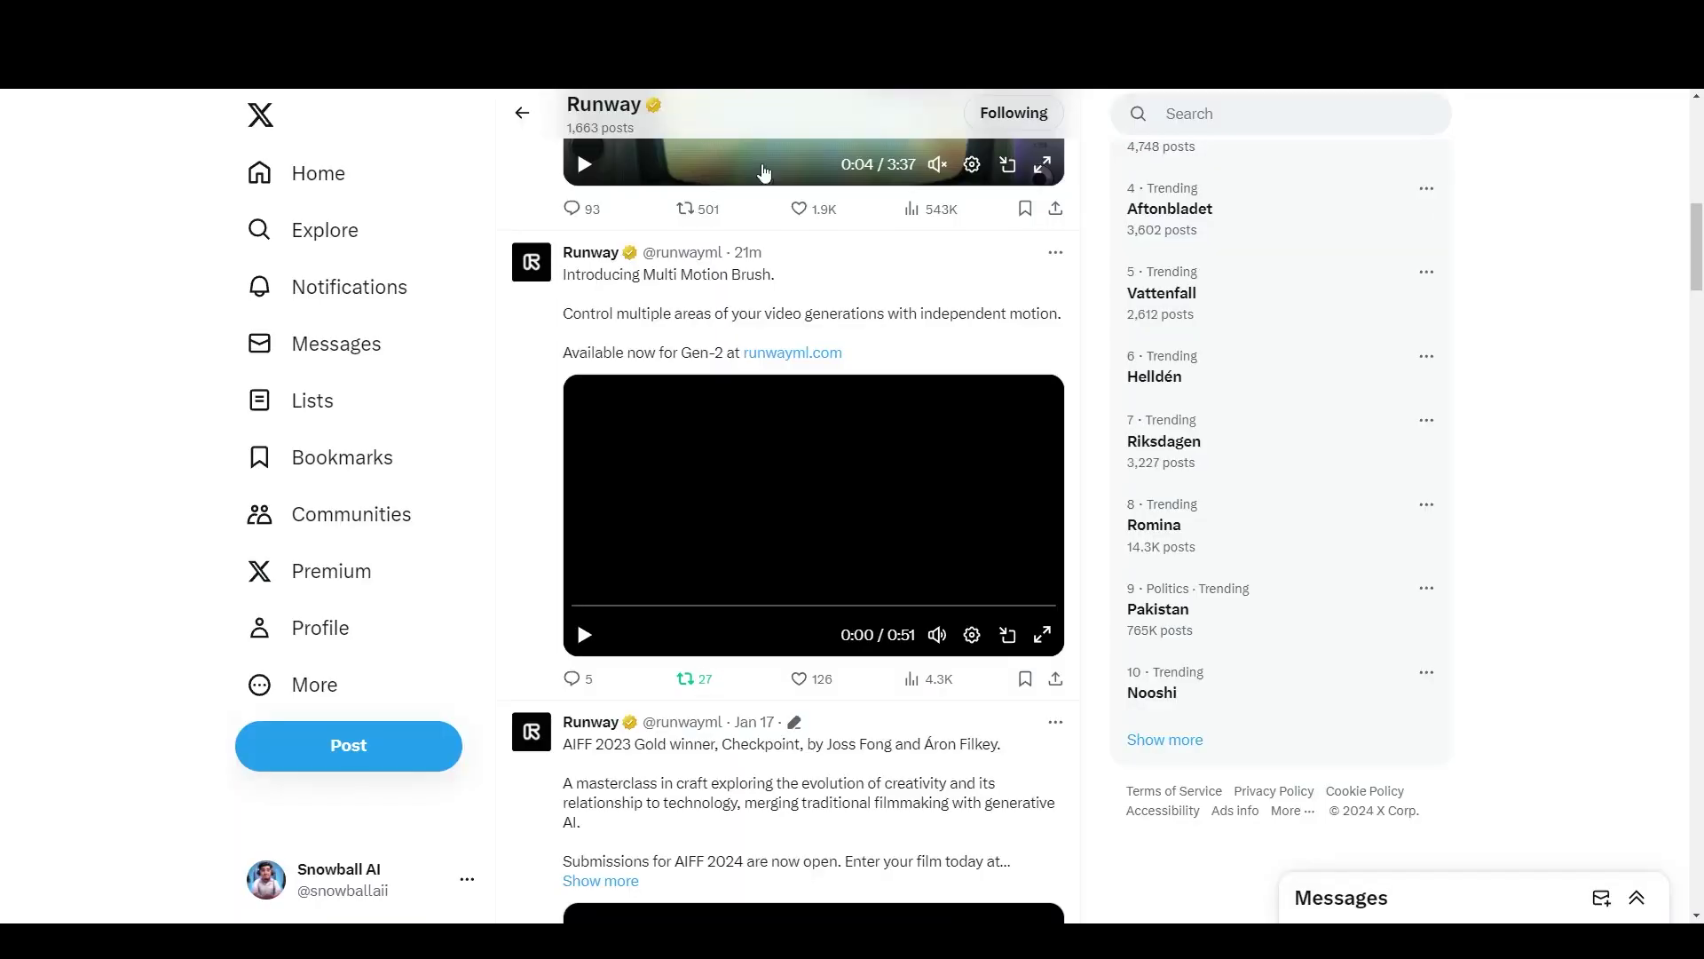
click(585, 634)
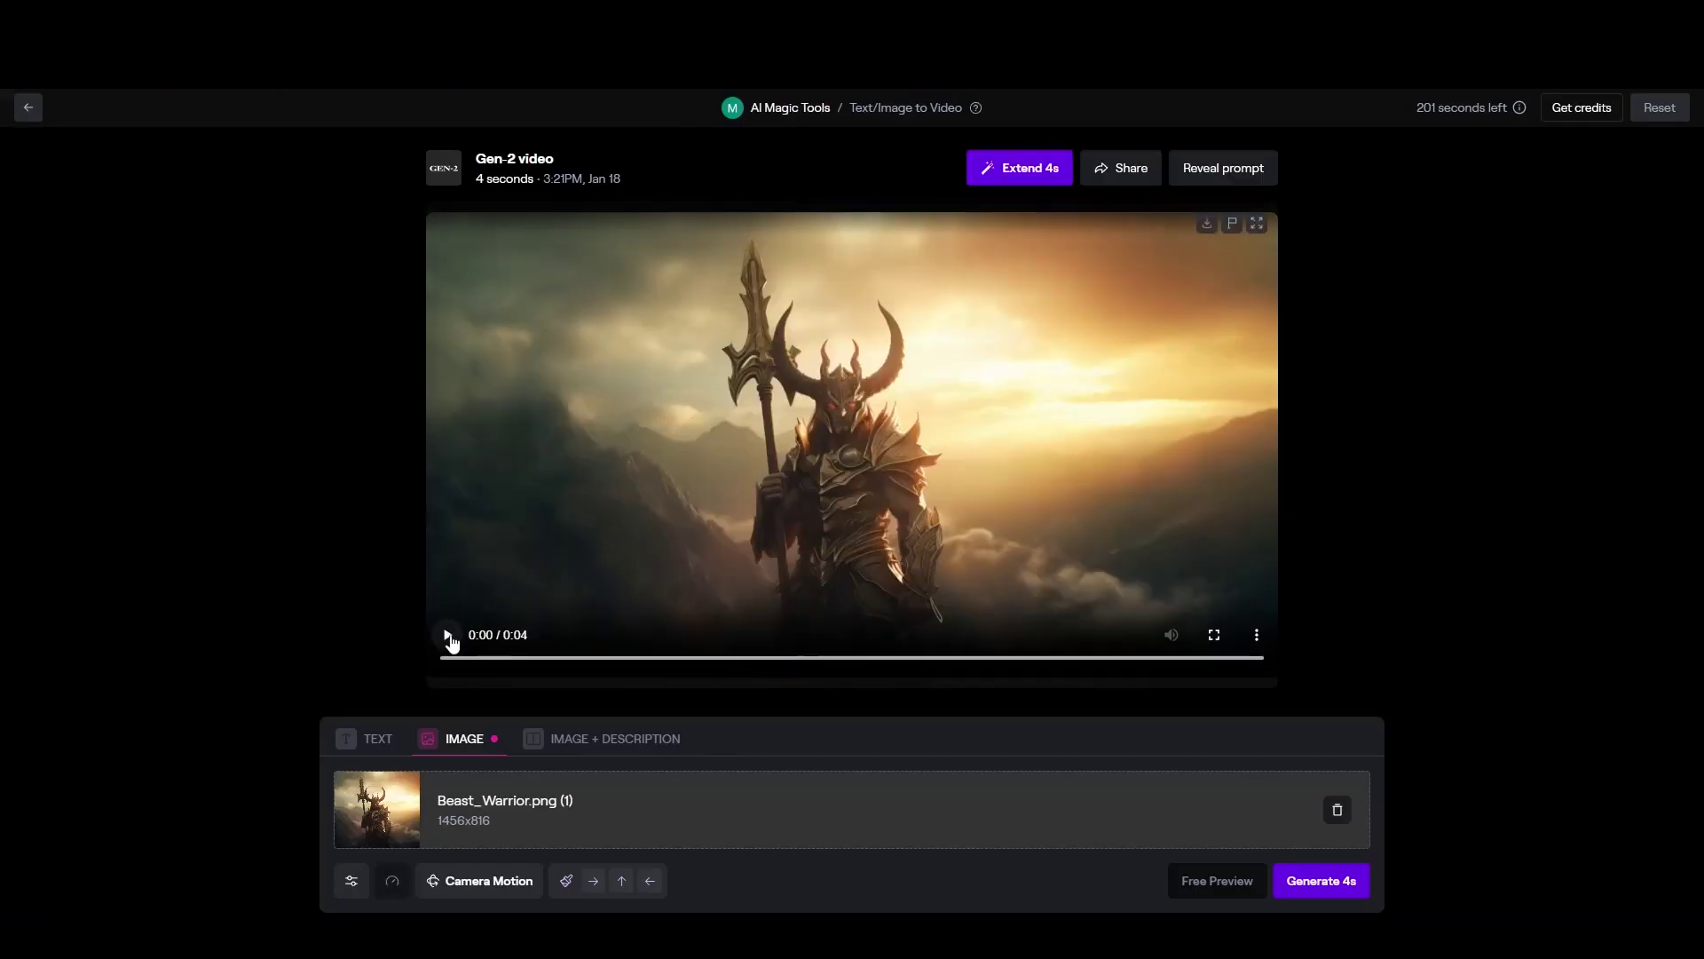
click(447, 625)
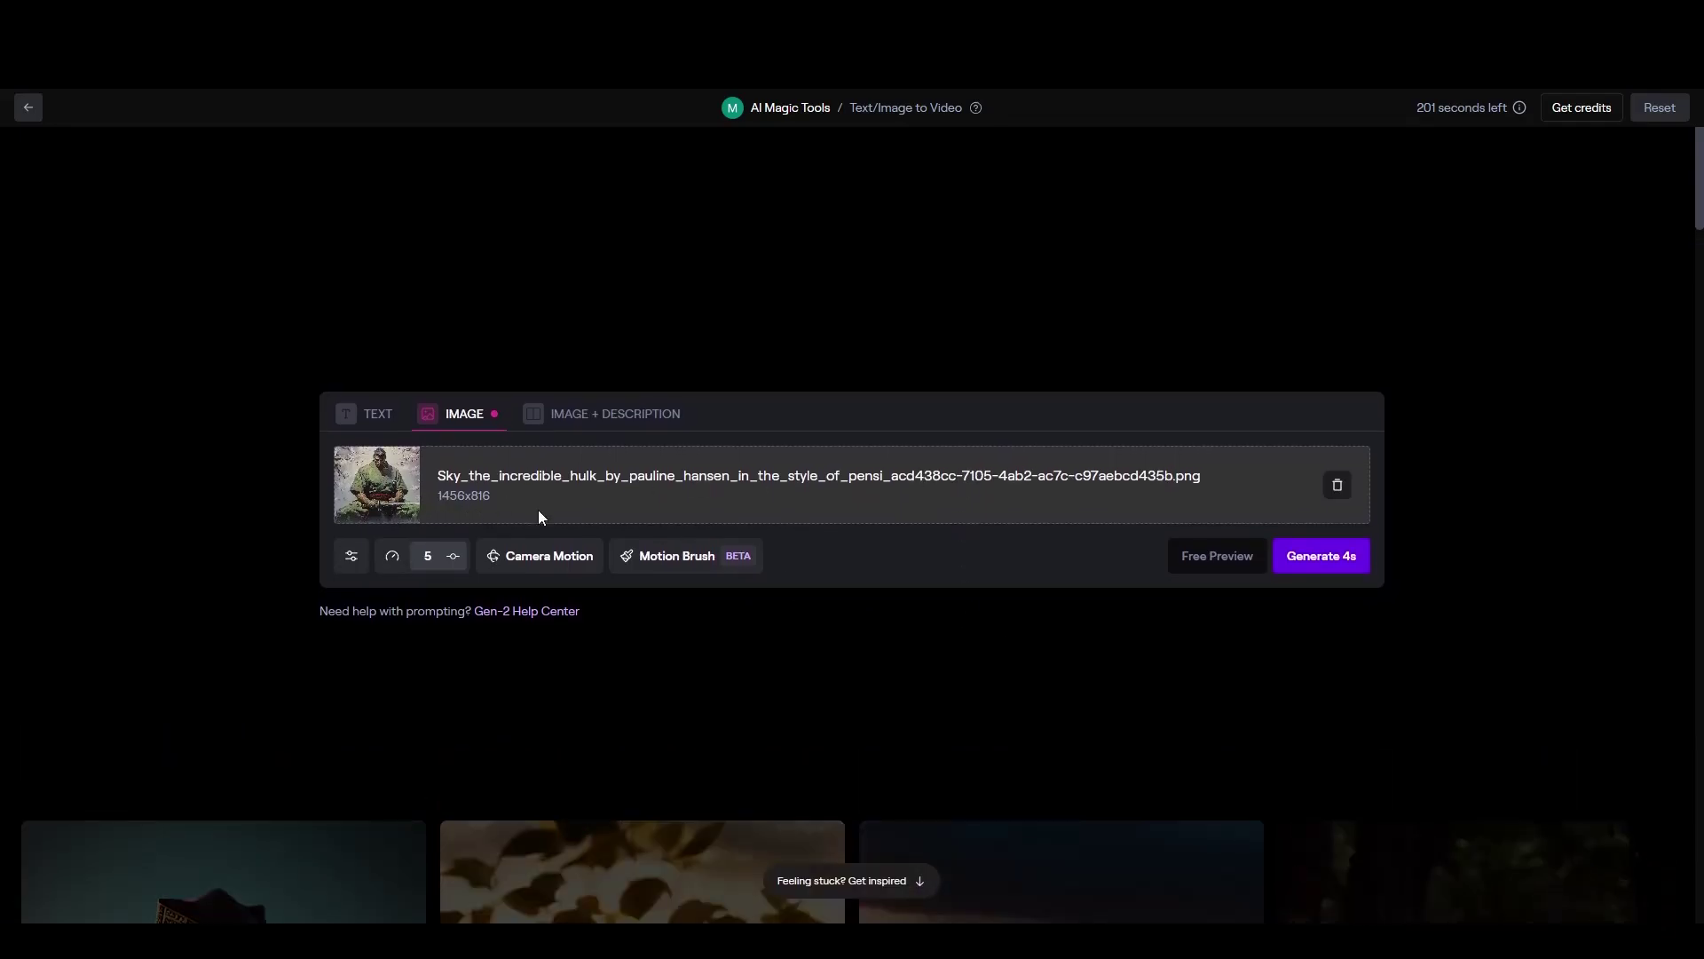
- Paint the samurai image's blossoms at the upper left, upper right and lower left as Brush 1
click(677, 556)
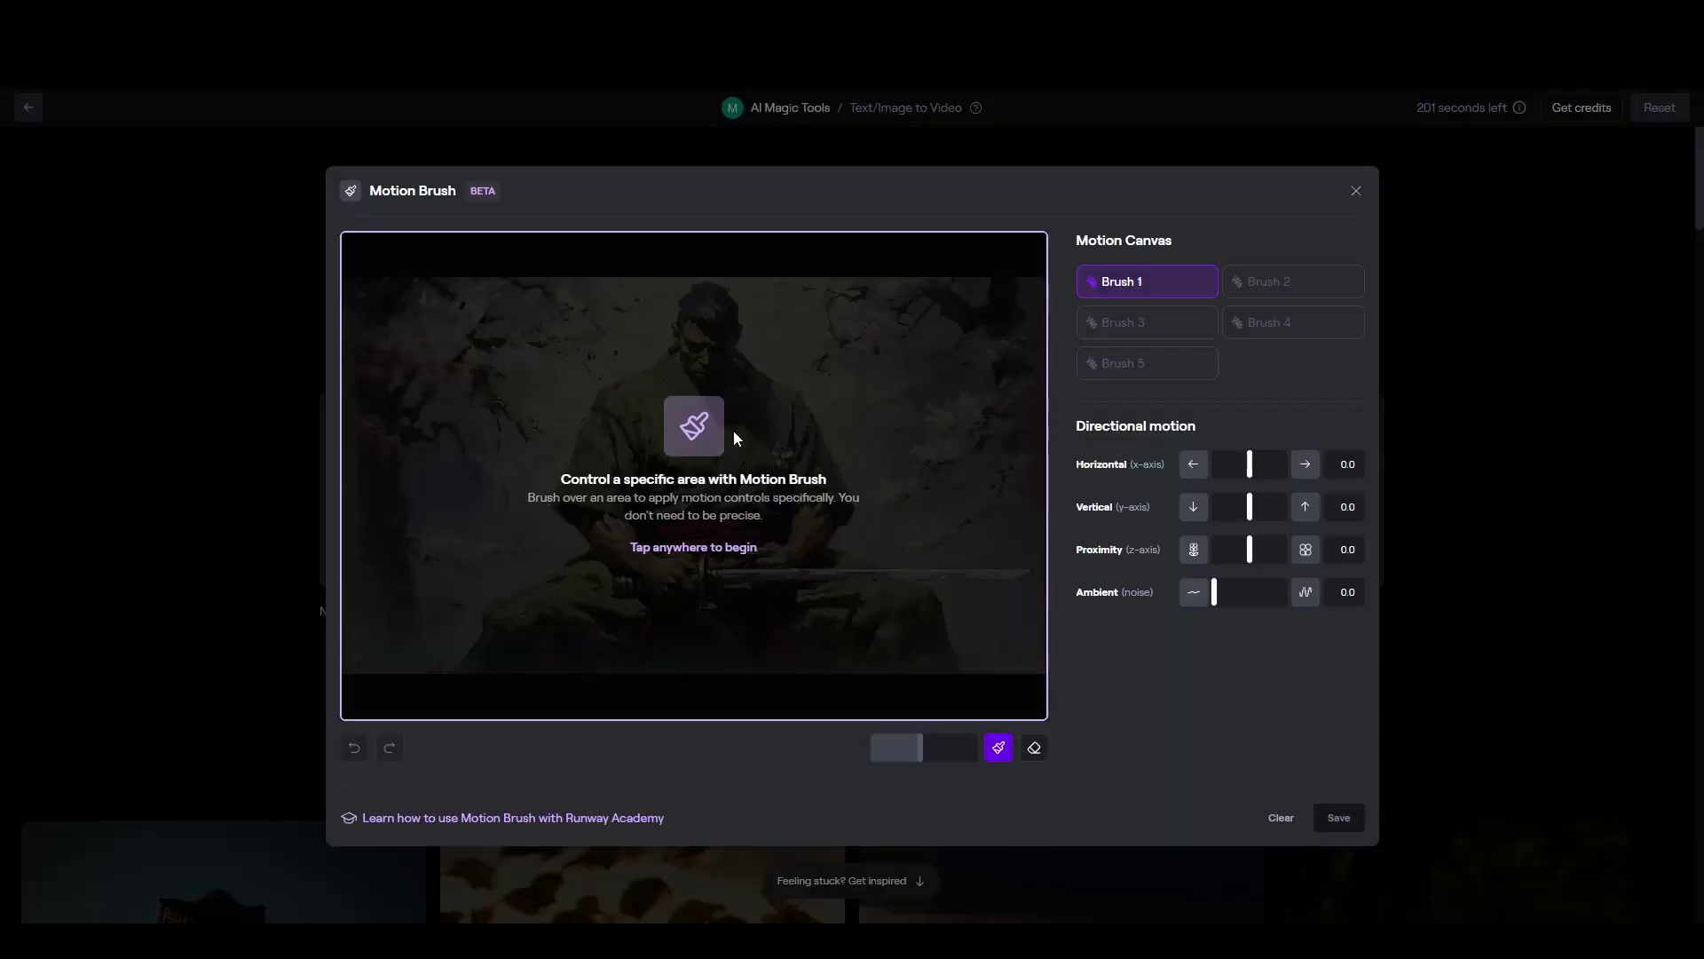
click(726, 494)
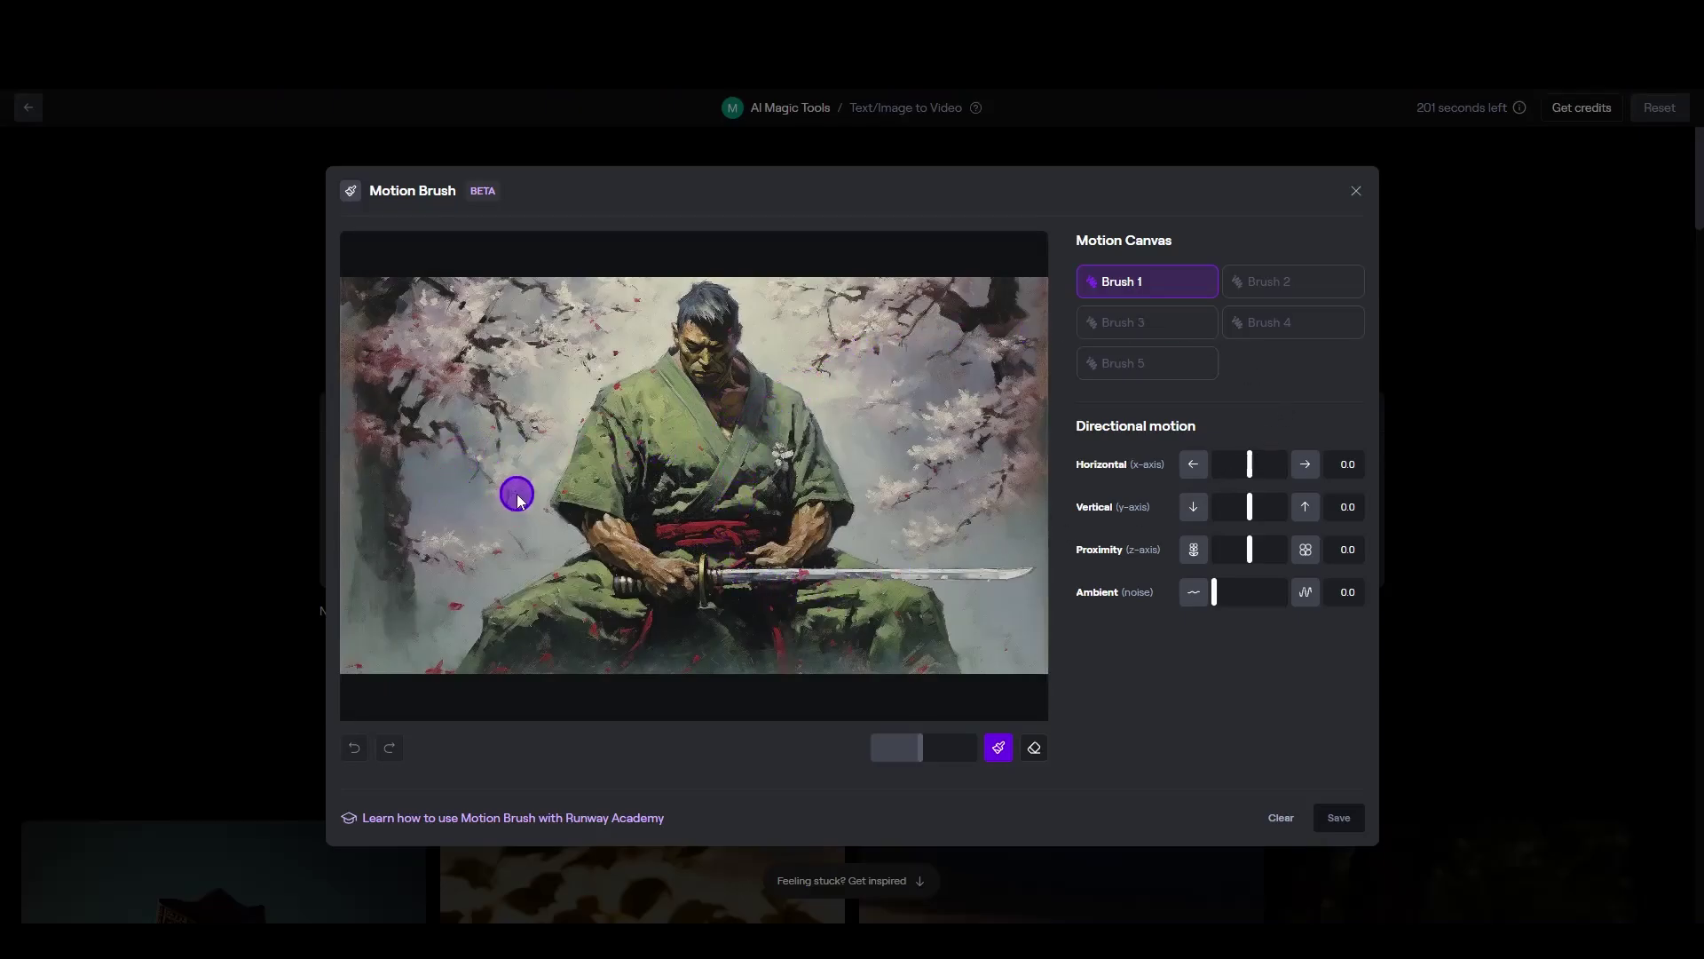
mouse_move(519, 500)
mouse_down()
mouse_move(444, 436)
mouse_move(377, 431)
mouse_move(470, 430)
mouse_move(490, 410)
mouse_move(465, 381)
mouse_move(379, 363)
mouse_move(581, 332)
mouse_move(624, 287)
mouse_move(574, 323)
mouse_move(556, 290)
mouse_move(450, 341)
mouse_up()
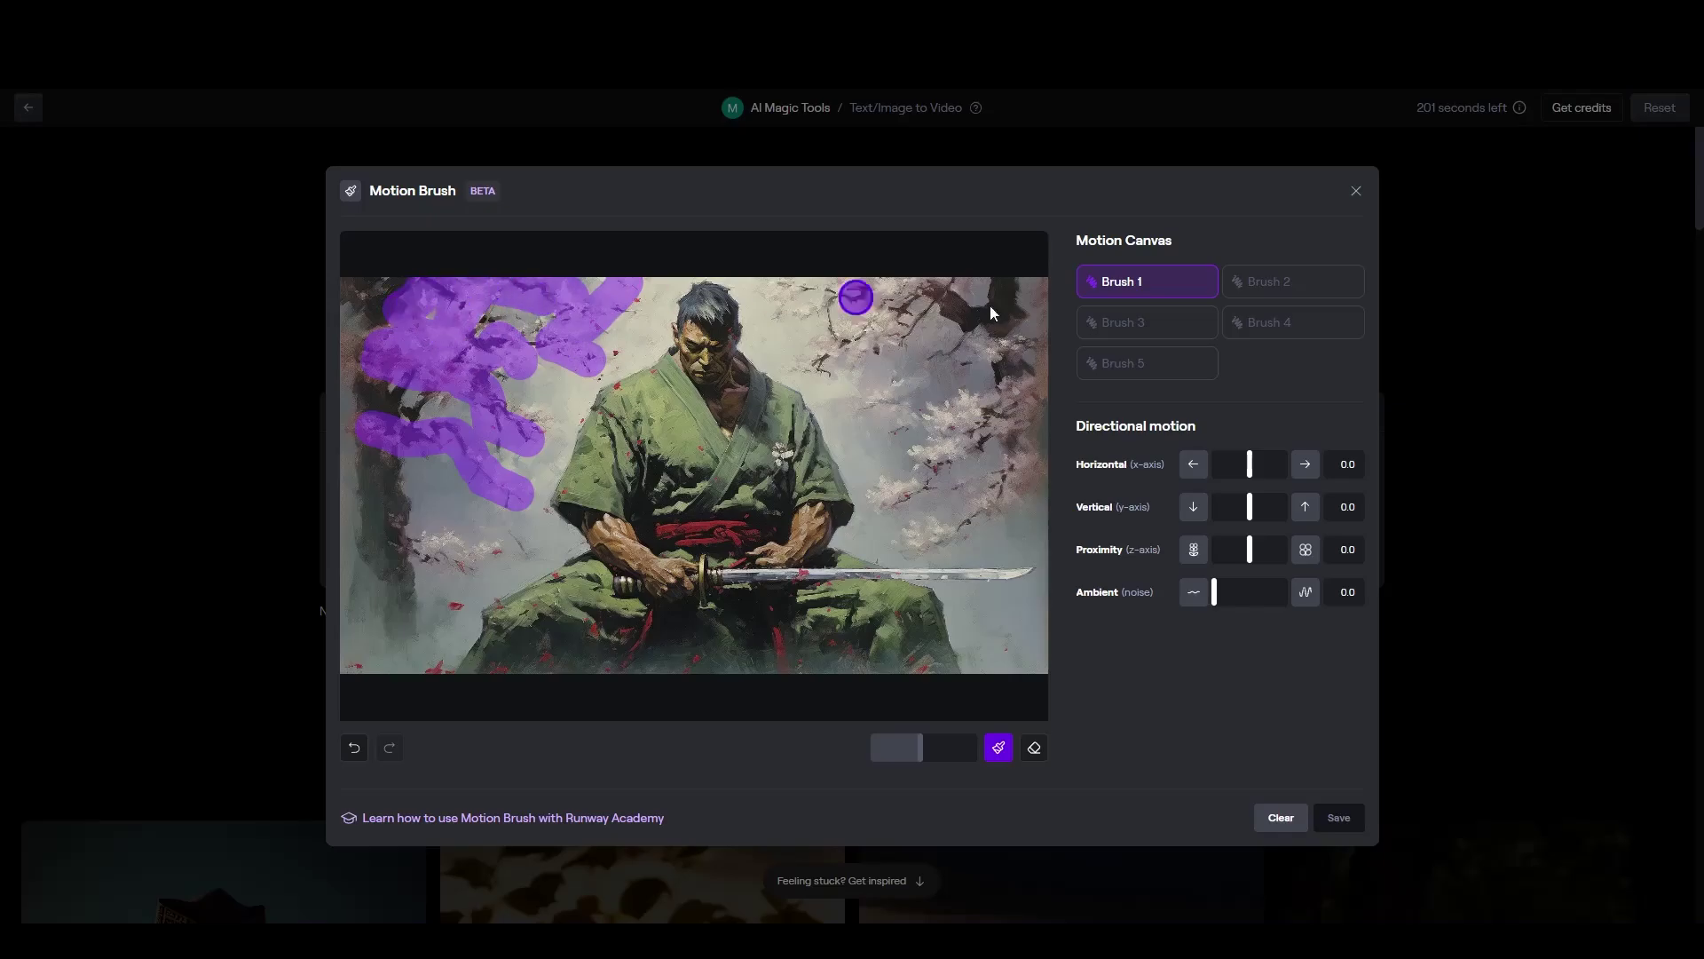
mouse_move(829, 354)
mouse_down()
mouse_move(914, 292)
mouse_move(780, 291)
mouse_up()
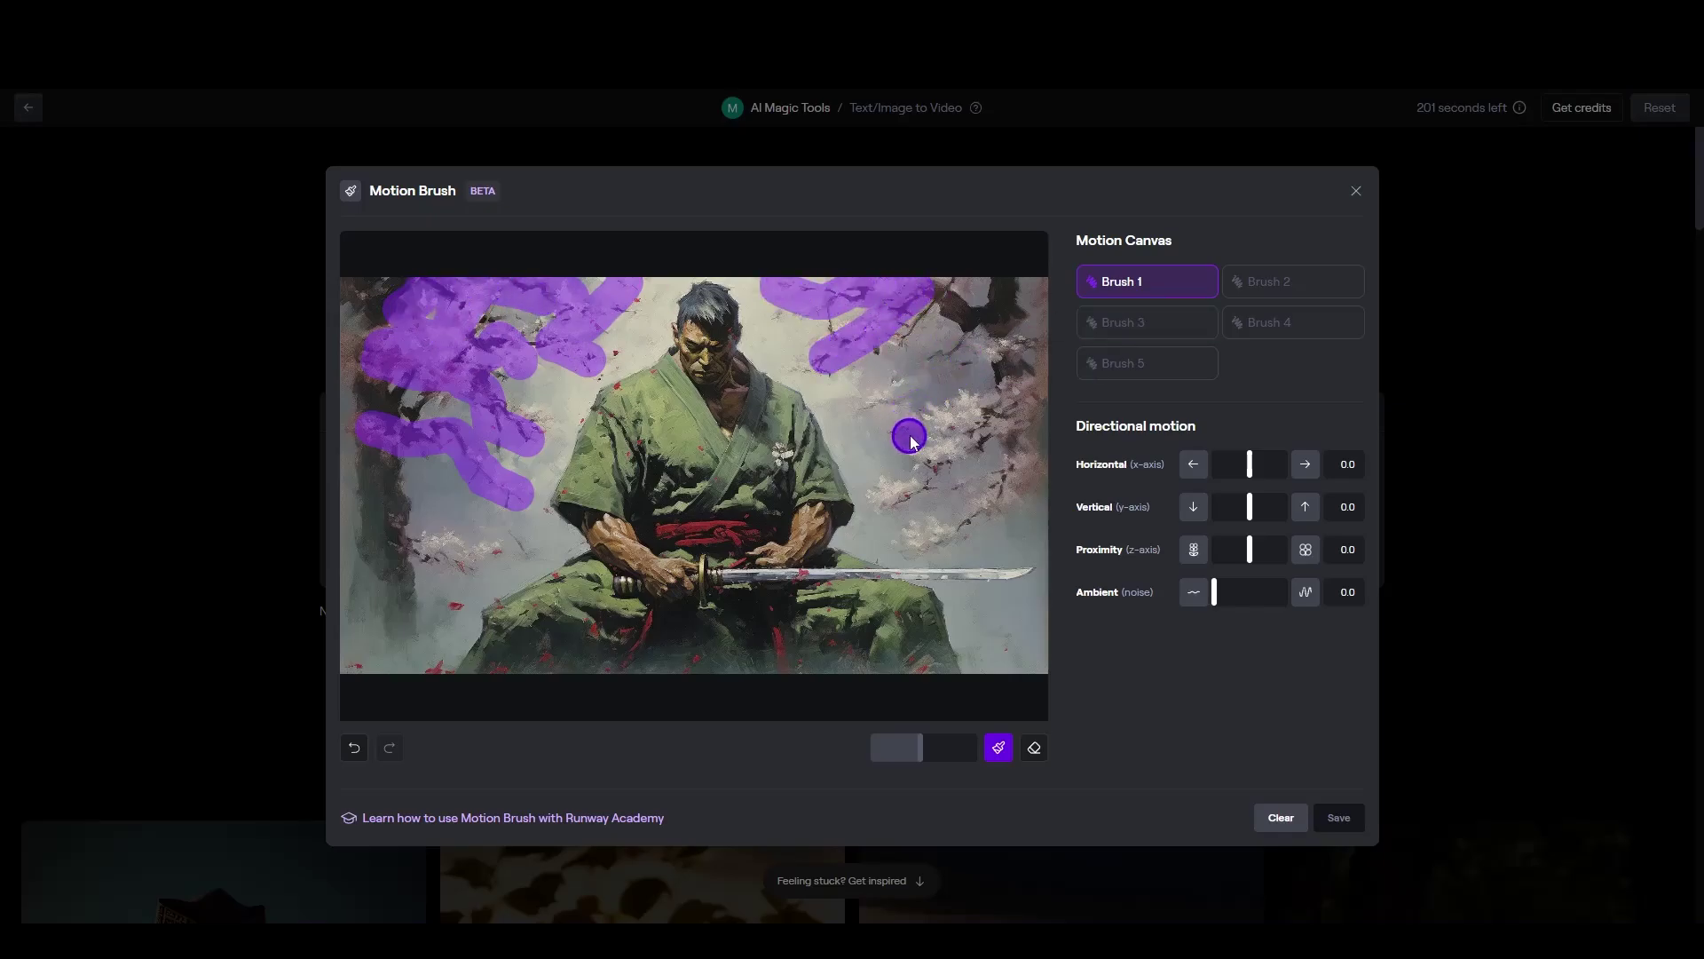
drag(879, 410, 1019, 409)
mouse_move(1045, 348)
mouse_down()
mouse_move(915, 334)
mouse_move(1009, 356)
mouse_move(1043, 324)
mouse_move(1046, 279)
mouse_move(1044, 364)
mouse_move(921, 482)
mouse_move(934, 459)
mouse_move(1034, 417)
mouse_move(1031, 465)
mouse_move(917, 536)
mouse_up()
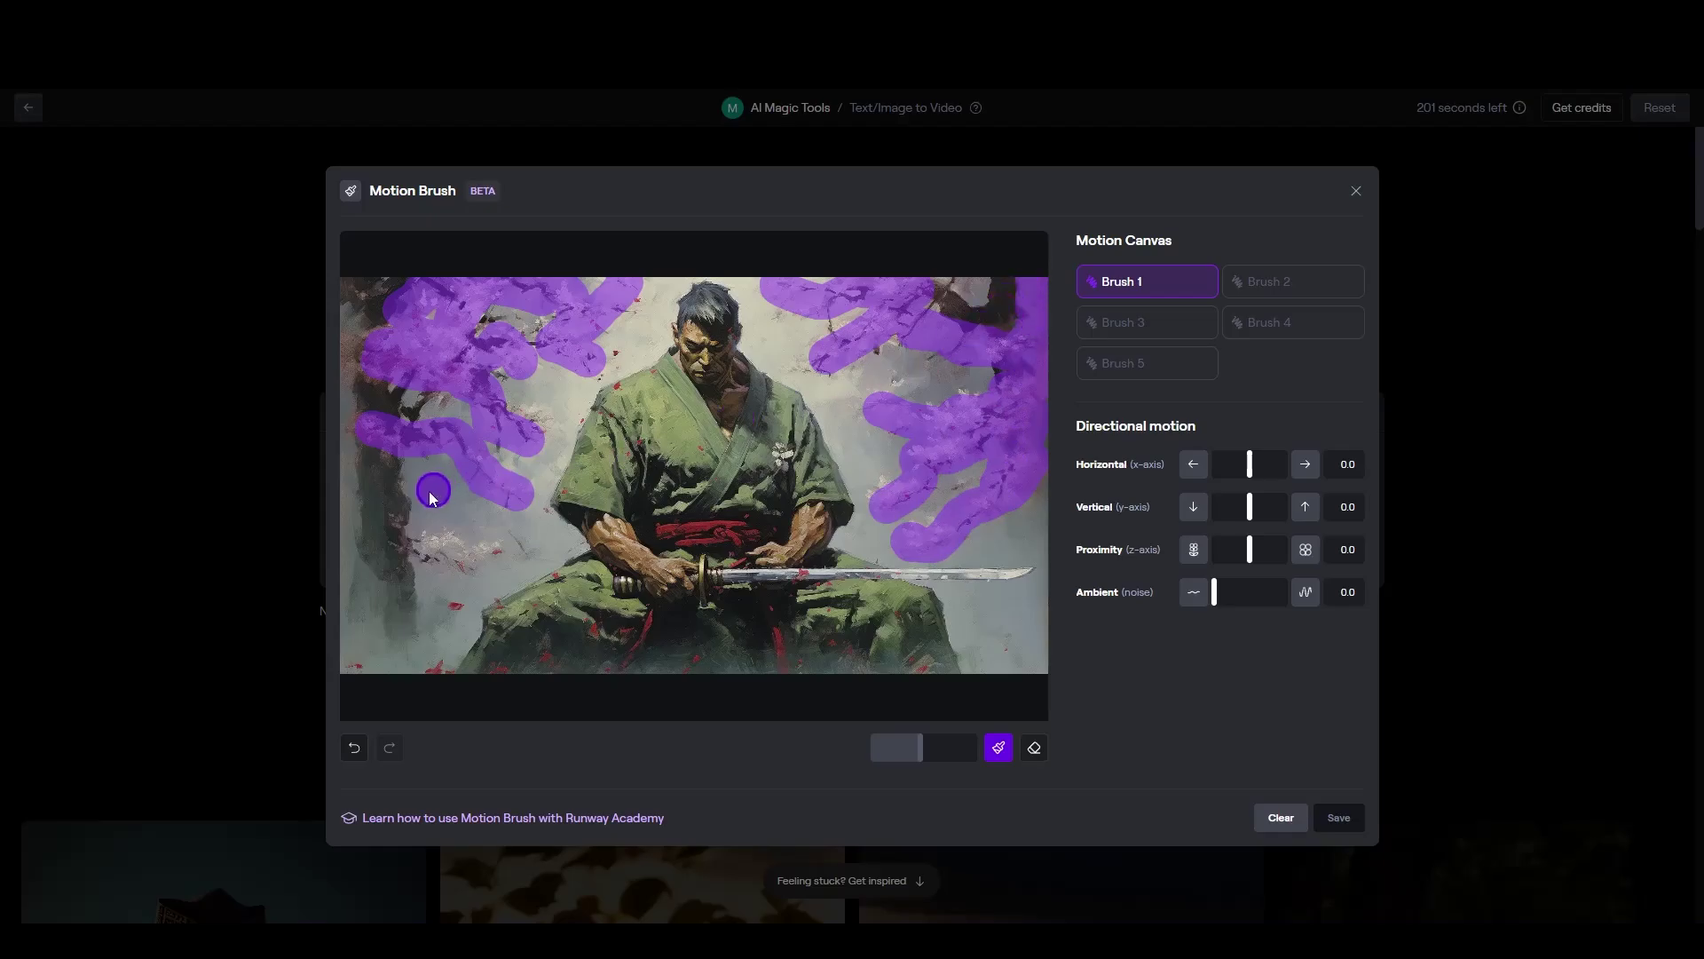
drag(444, 548, 437, 551)
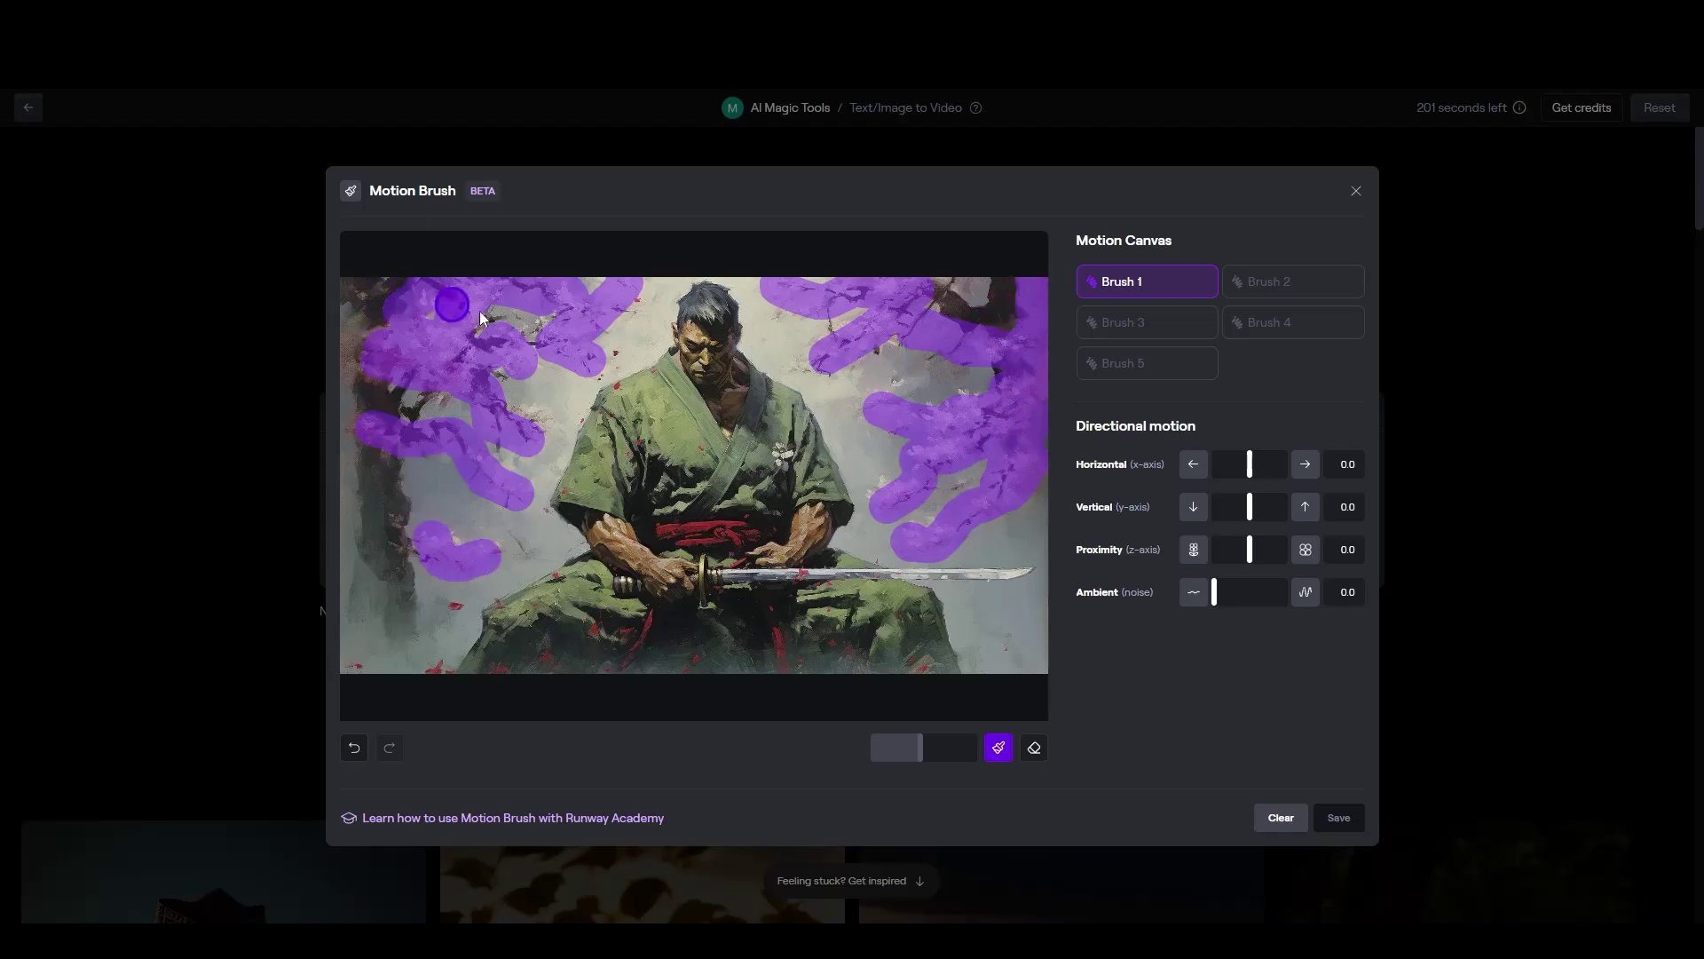
mouse_move(482, 317)
mouse_down()
mouse_move(590, 321)
mouse_move(585, 410)
mouse_up()
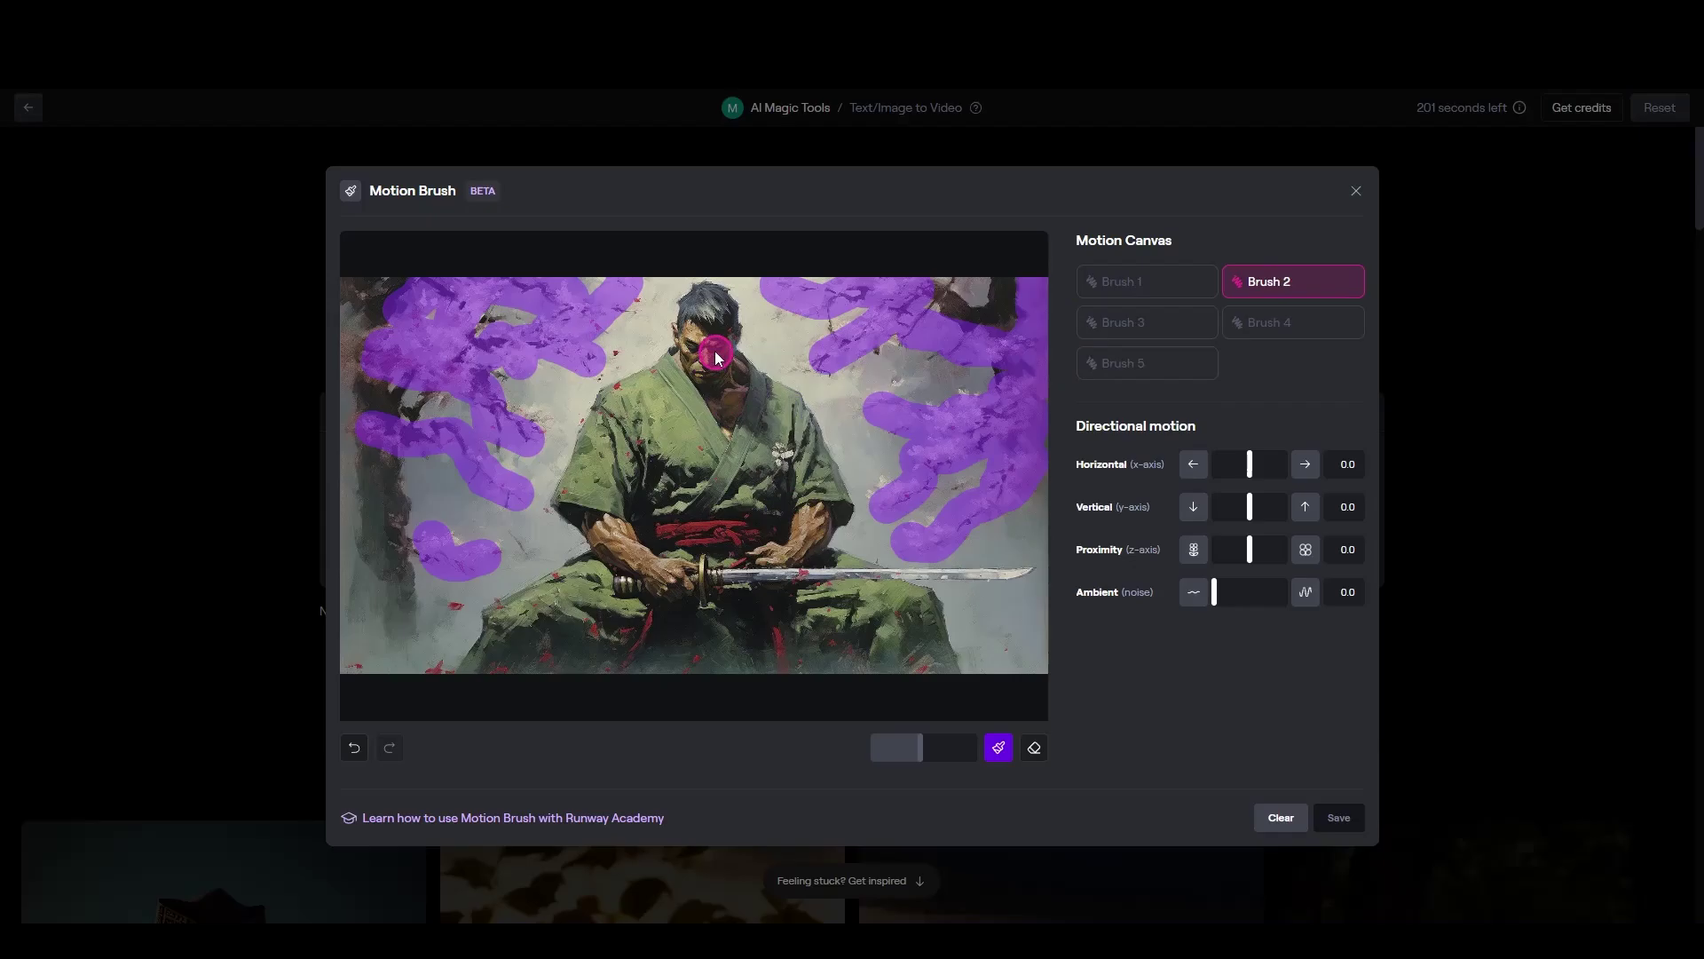
- Paint the ground as Brush 3, set the blossoms drifting right and the face moving up
click(1122, 322)
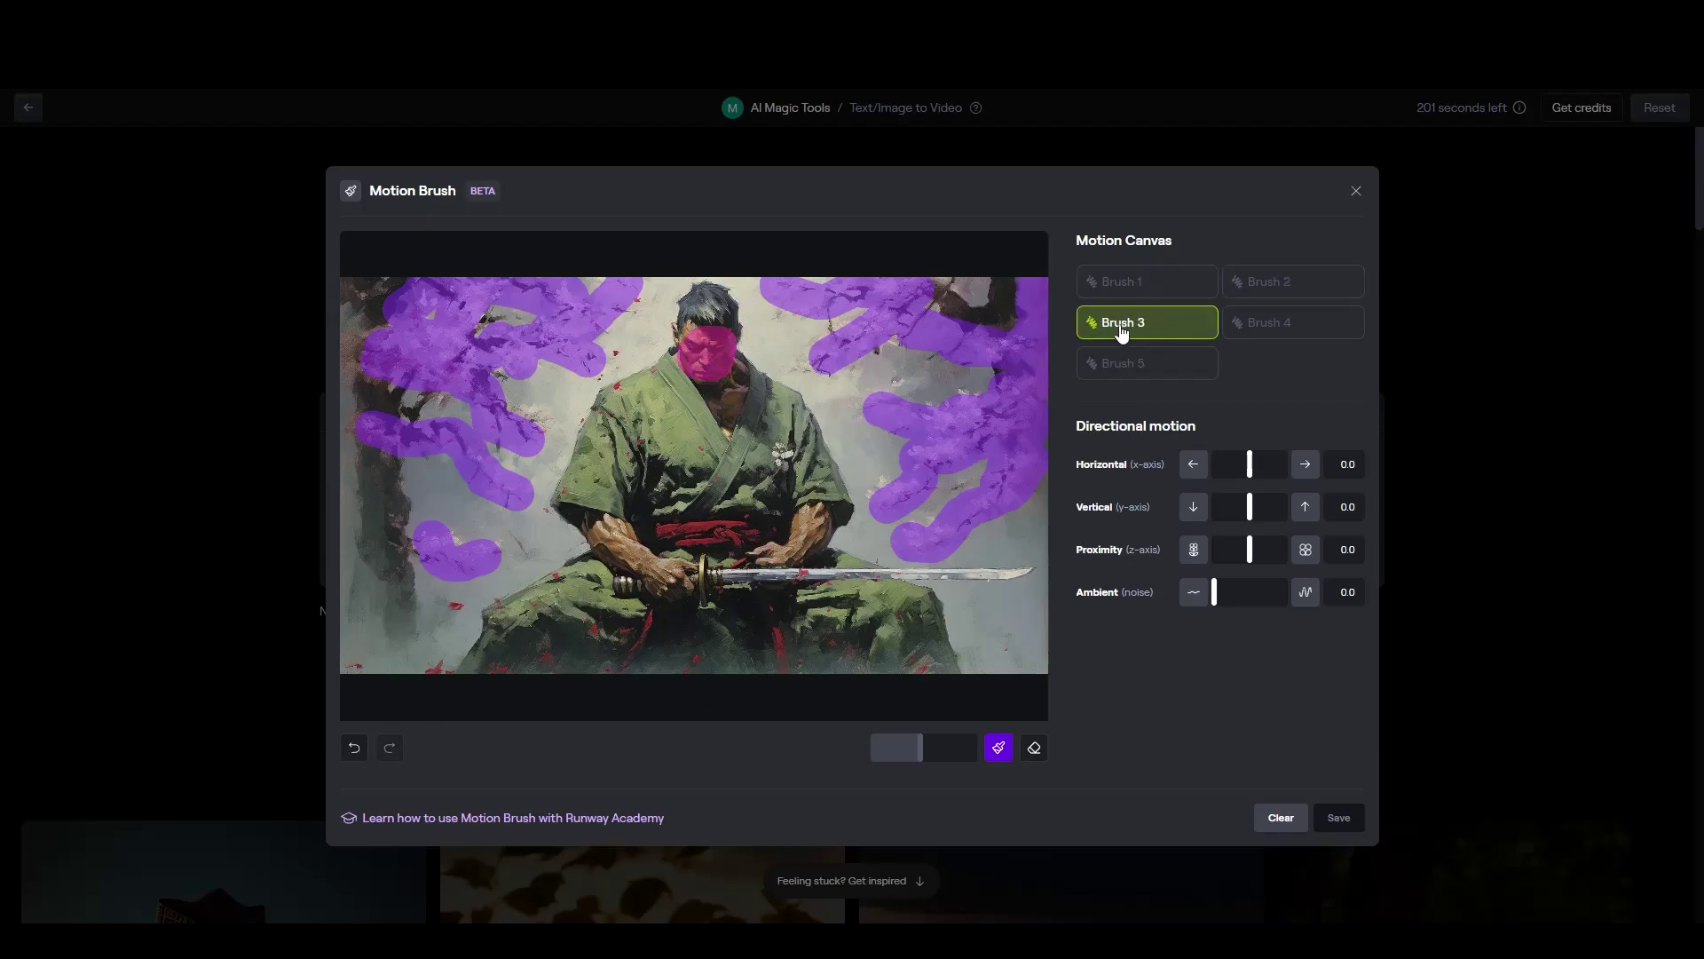
mouse_move(542, 644)
mouse_down()
mouse_move(755, 669)
mouse_move(967, 657)
mouse_up()
key(1)
click(1253, 464)
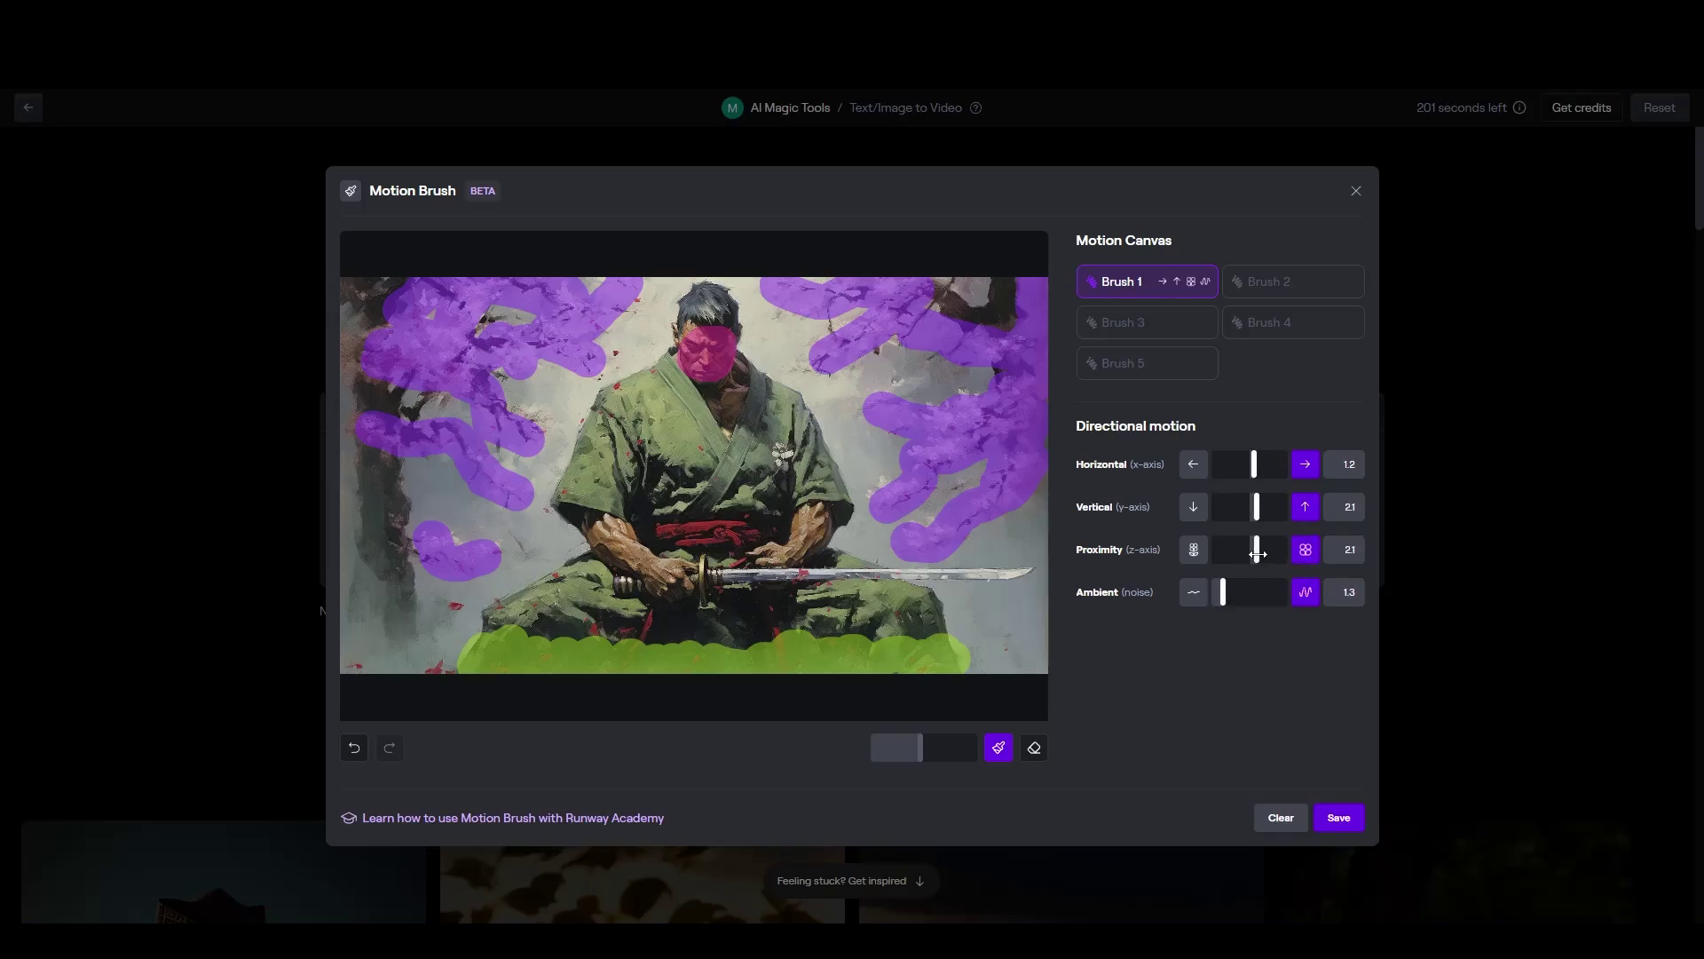
key(2)
click(1262, 510)
key(3)
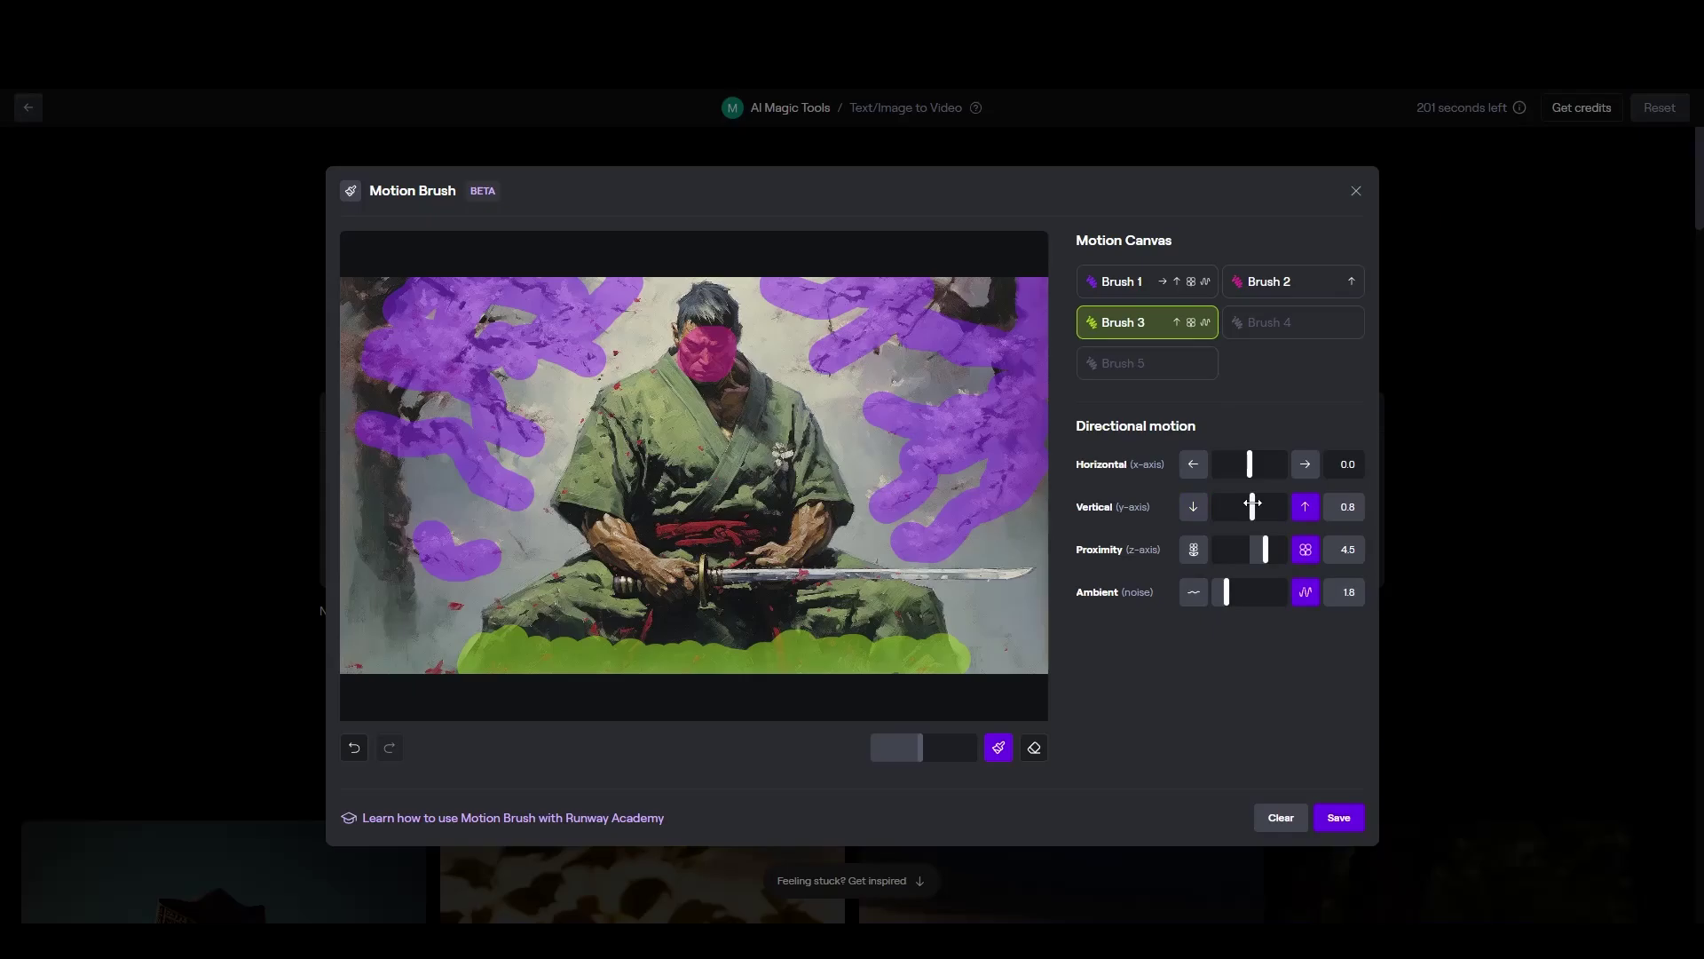
- Paint the sword as Brush 4 with upward vertical motion of 7.7 and save
click(1271, 324)
mouse_move(1032, 573)
mouse_down()
mouse_move(706, 572)
mouse_move(706, 608)
mouse_up()
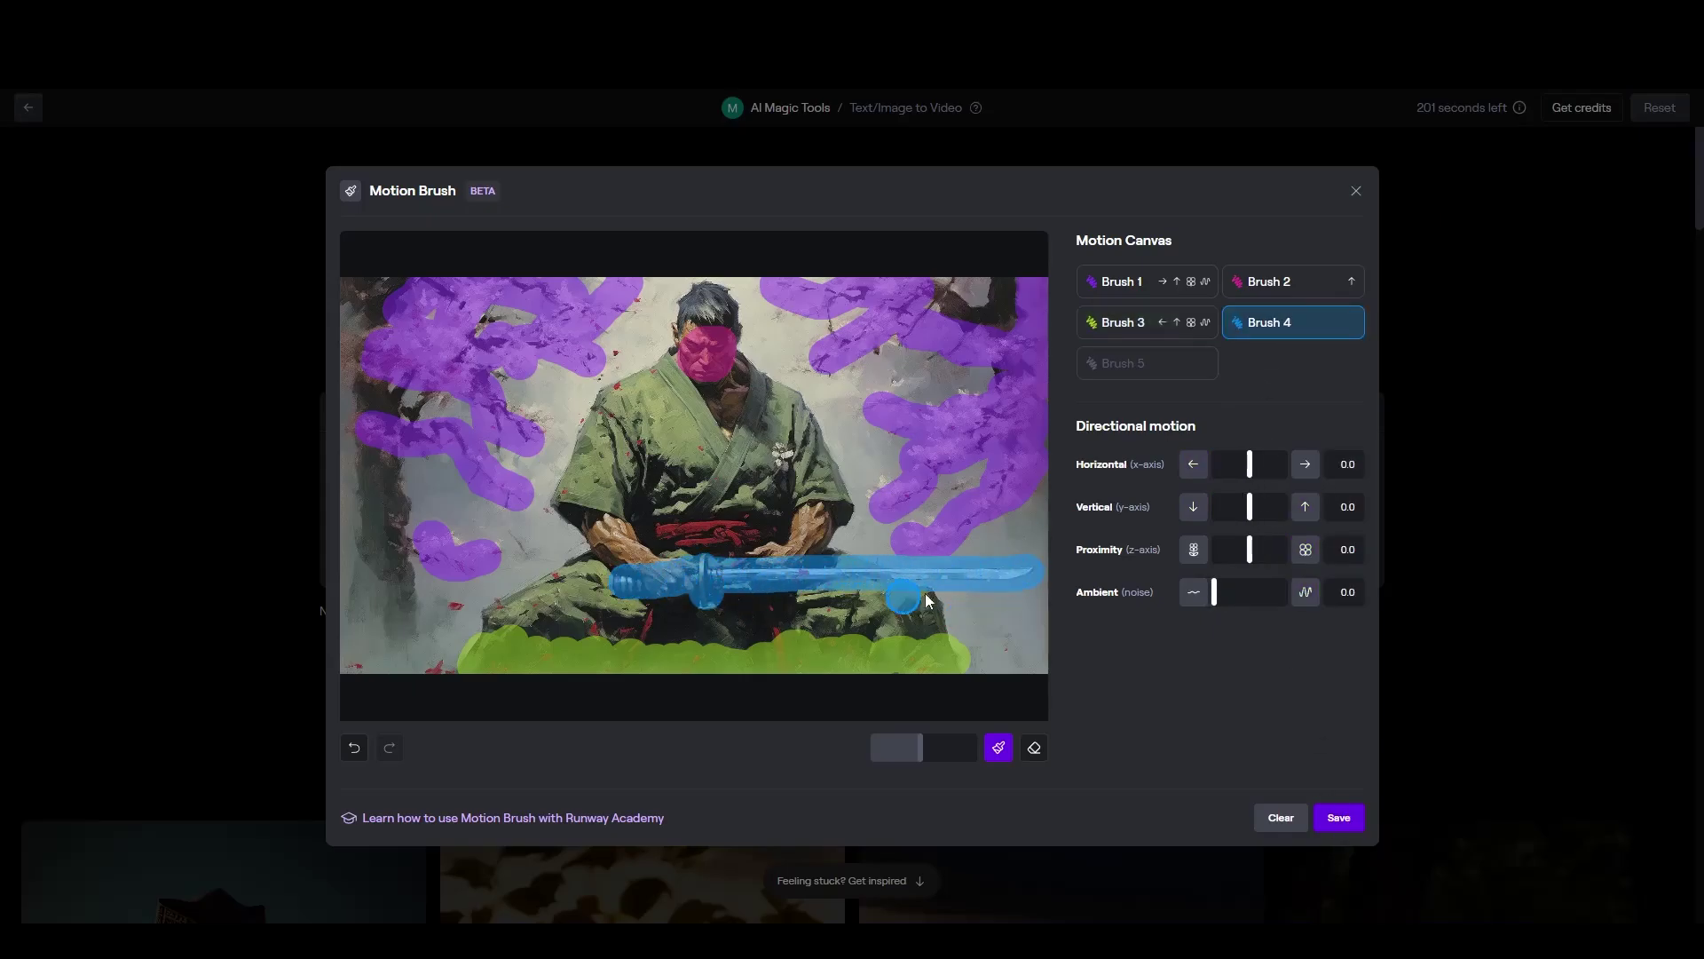
drag(1262, 498, 1269, 505)
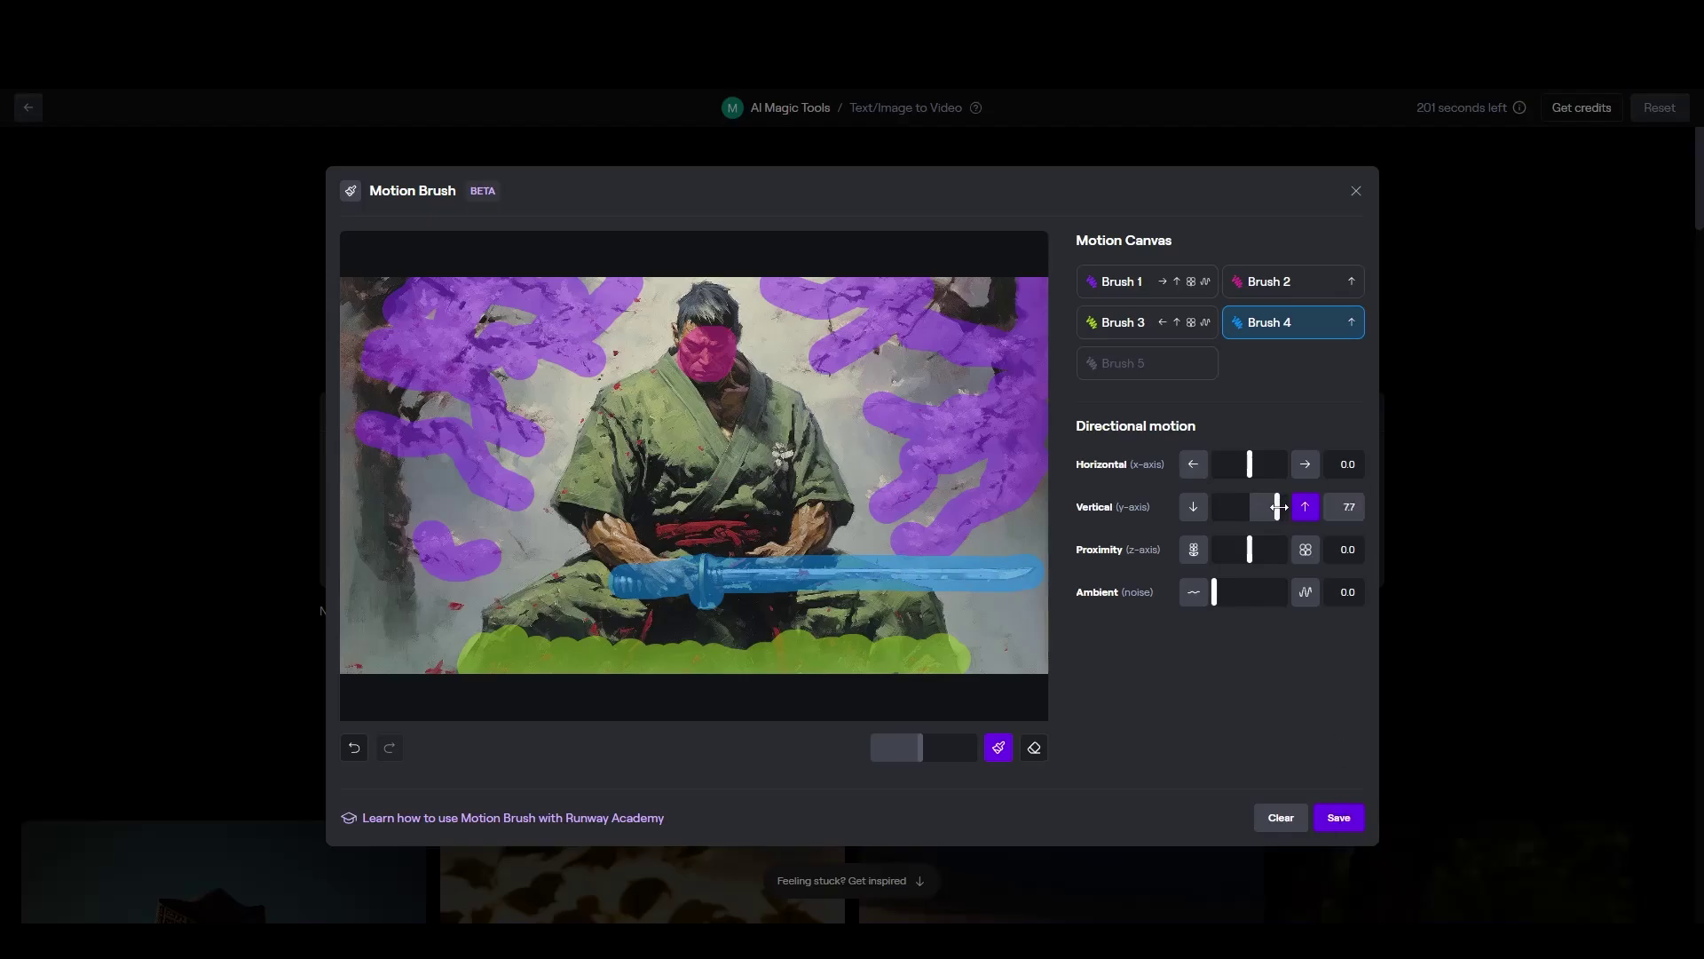
click(1338, 818)
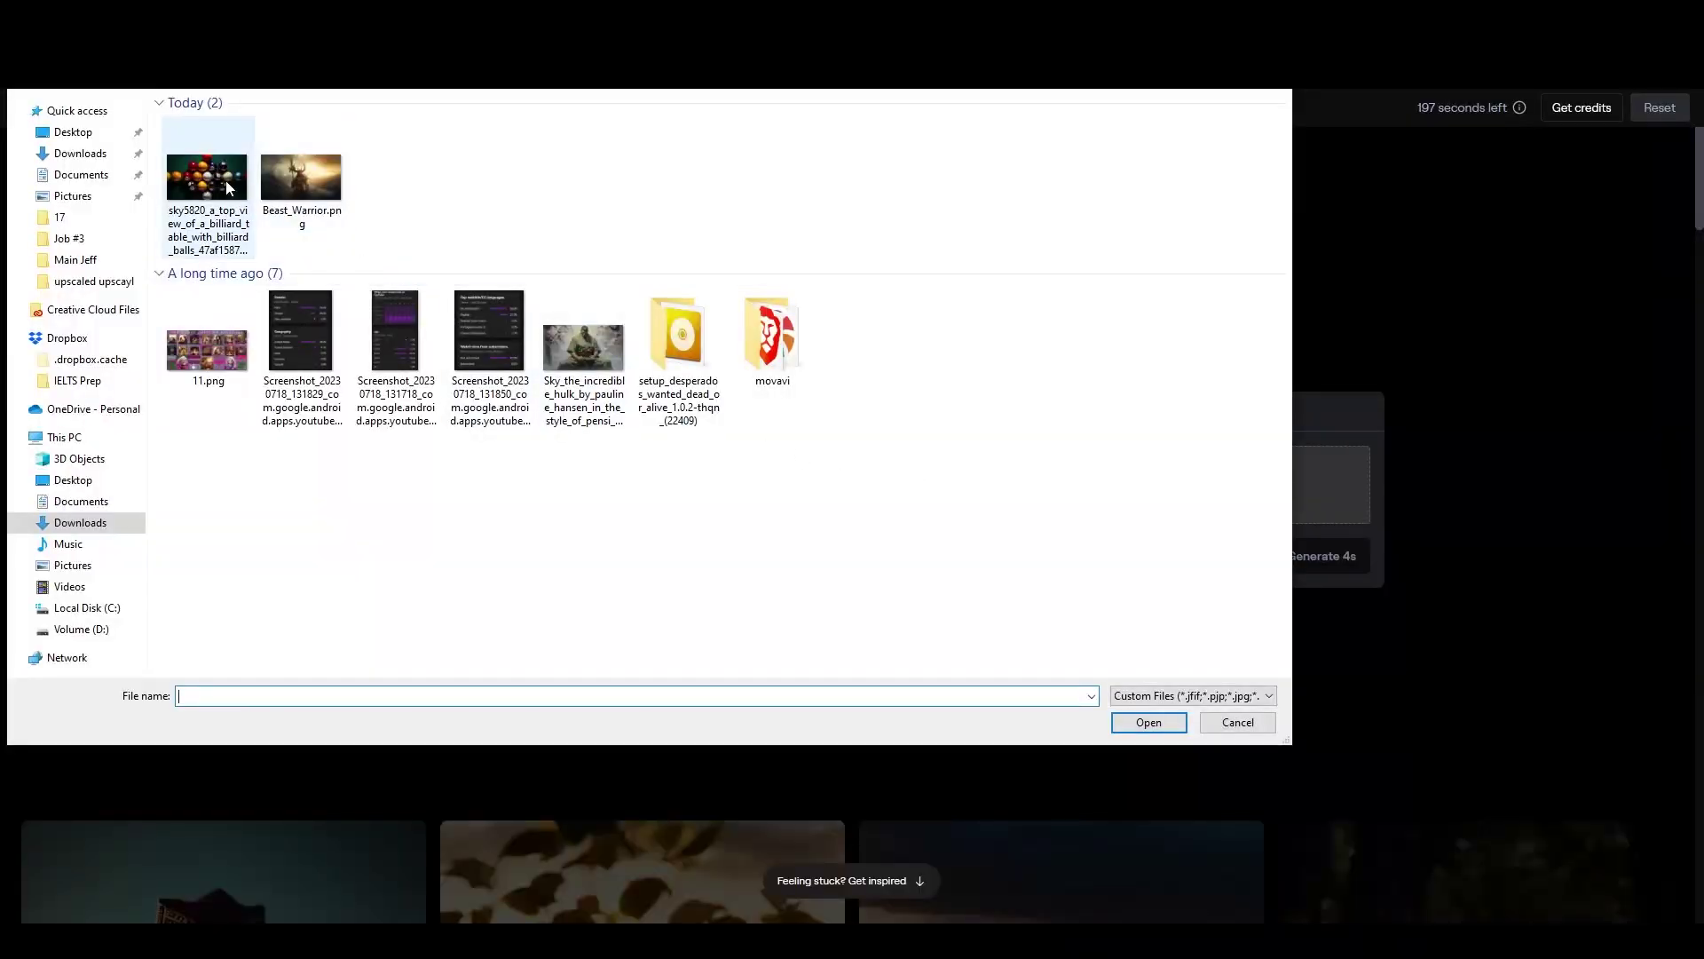
- Load the billiard image and mark five balls as separate regions, the pink ball moving down
double_click(228, 188)
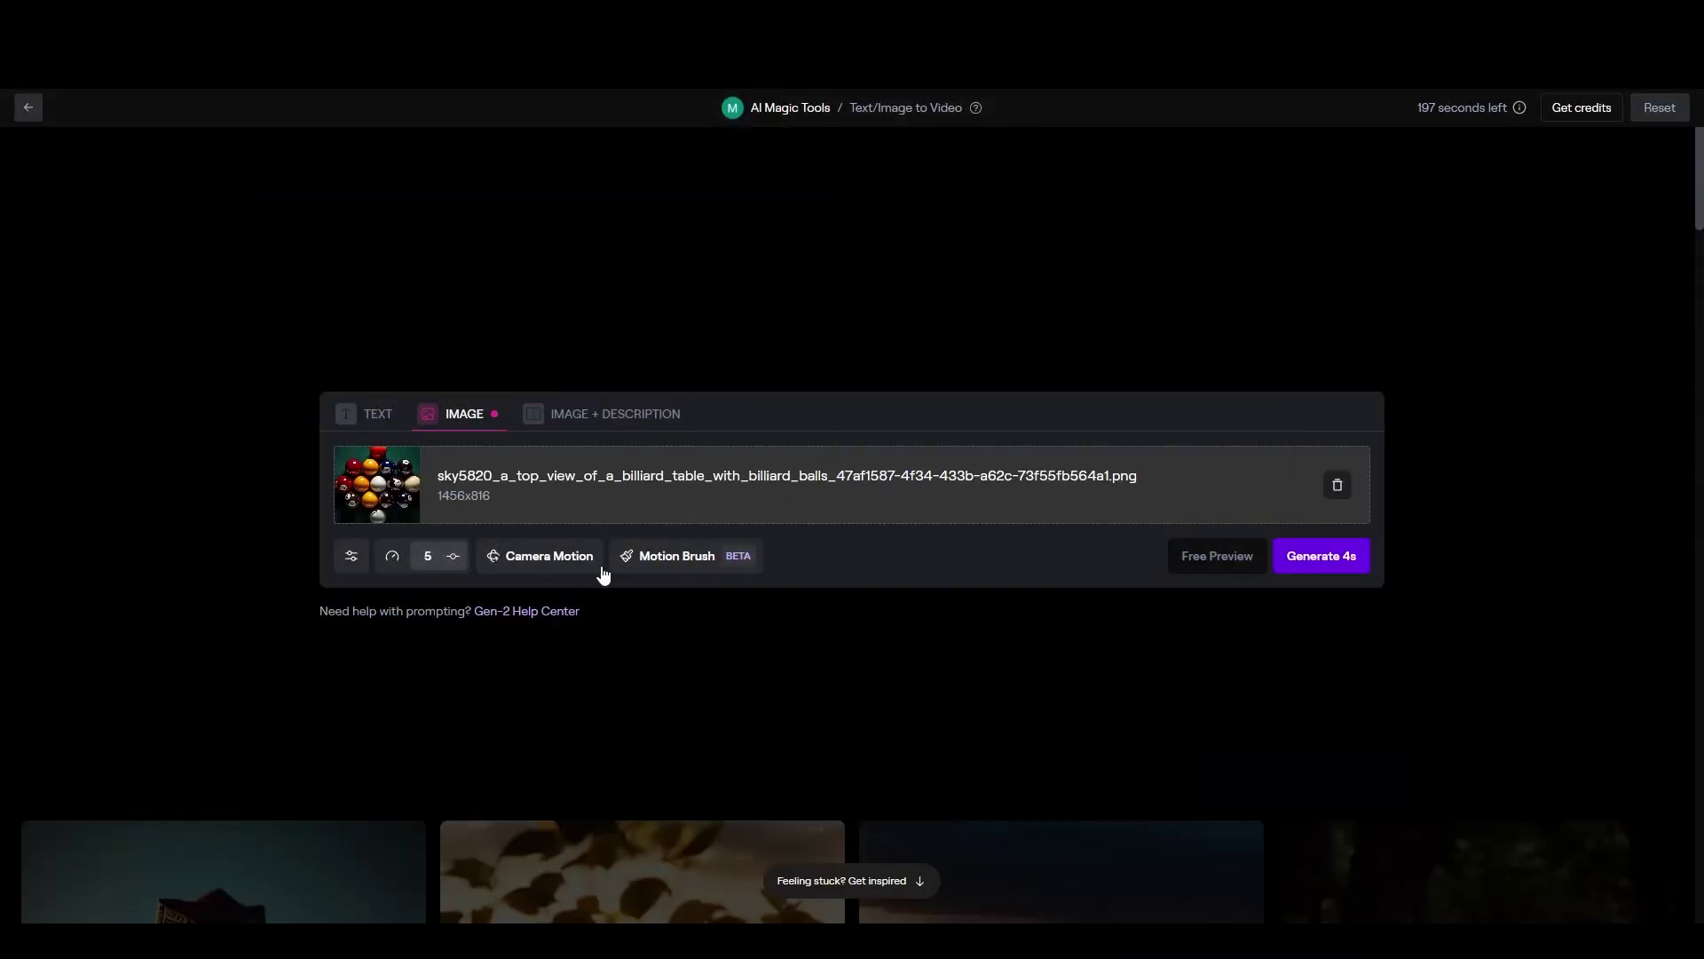
click(657, 561)
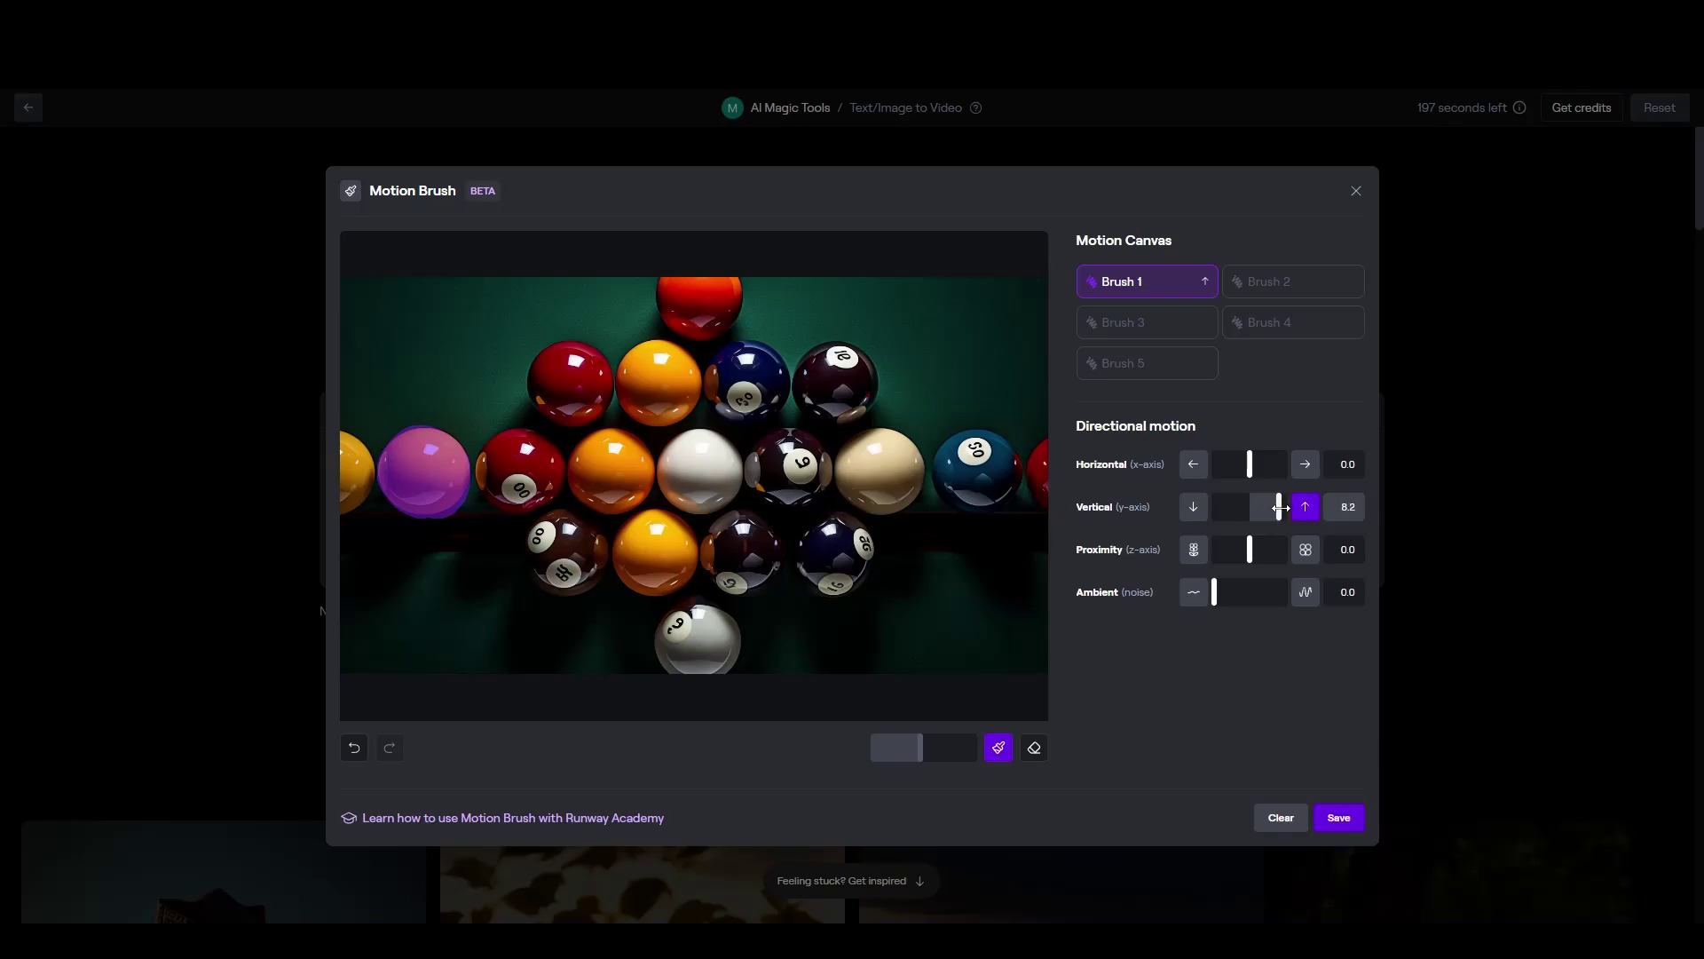
click(1274, 284)
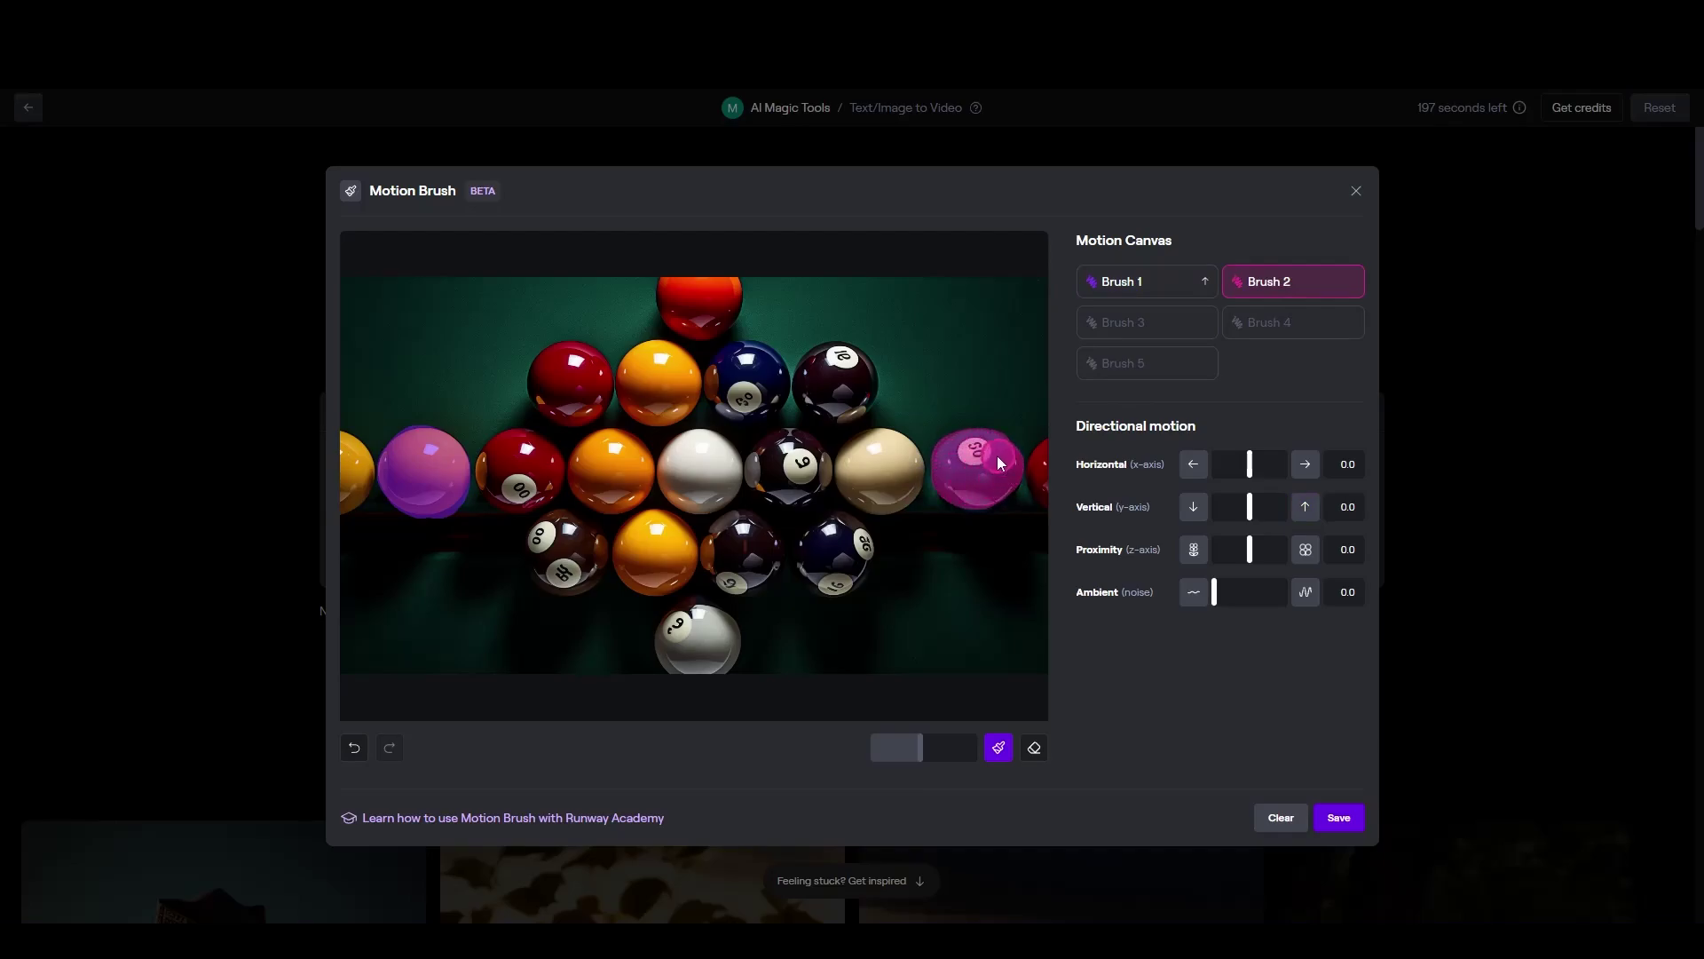
click(1193, 507)
click(1142, 323)
click(837, 381)
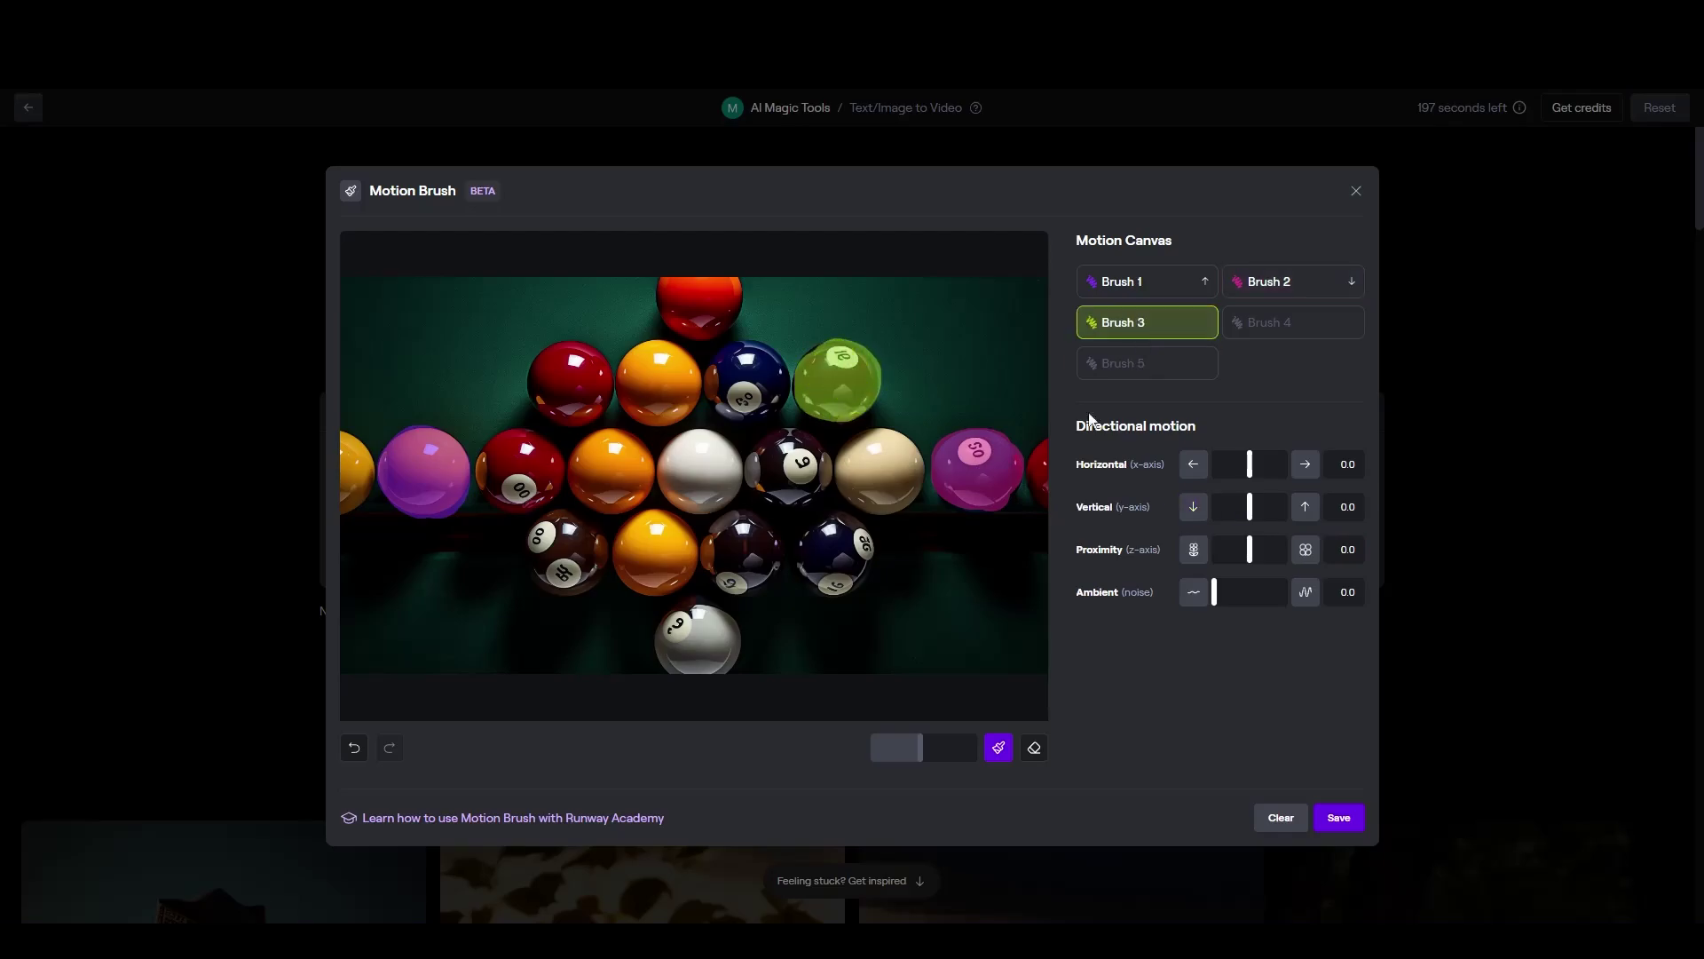
click(1287, 326)
click(562, 552)
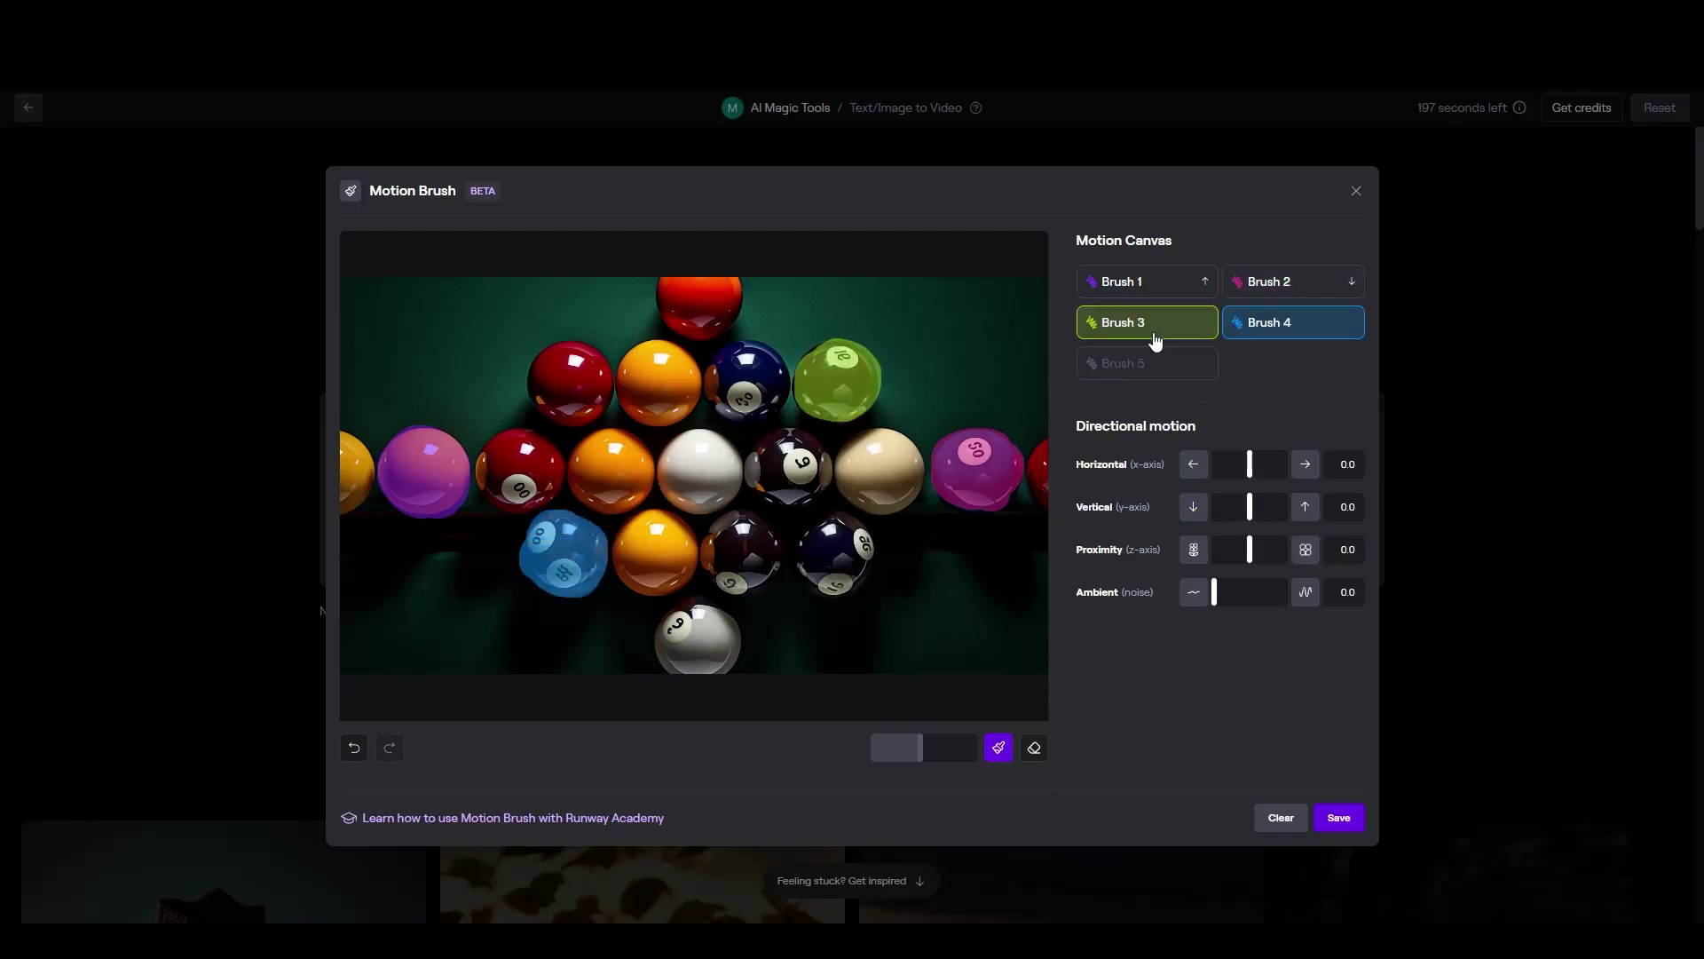
click(1145, 363)
drag(717, 285, 701, 306)
- Send the green ball right and up, the blue ball left and down, the top ball straight up, then generate
click(1293, 281)
click(1145, 322)
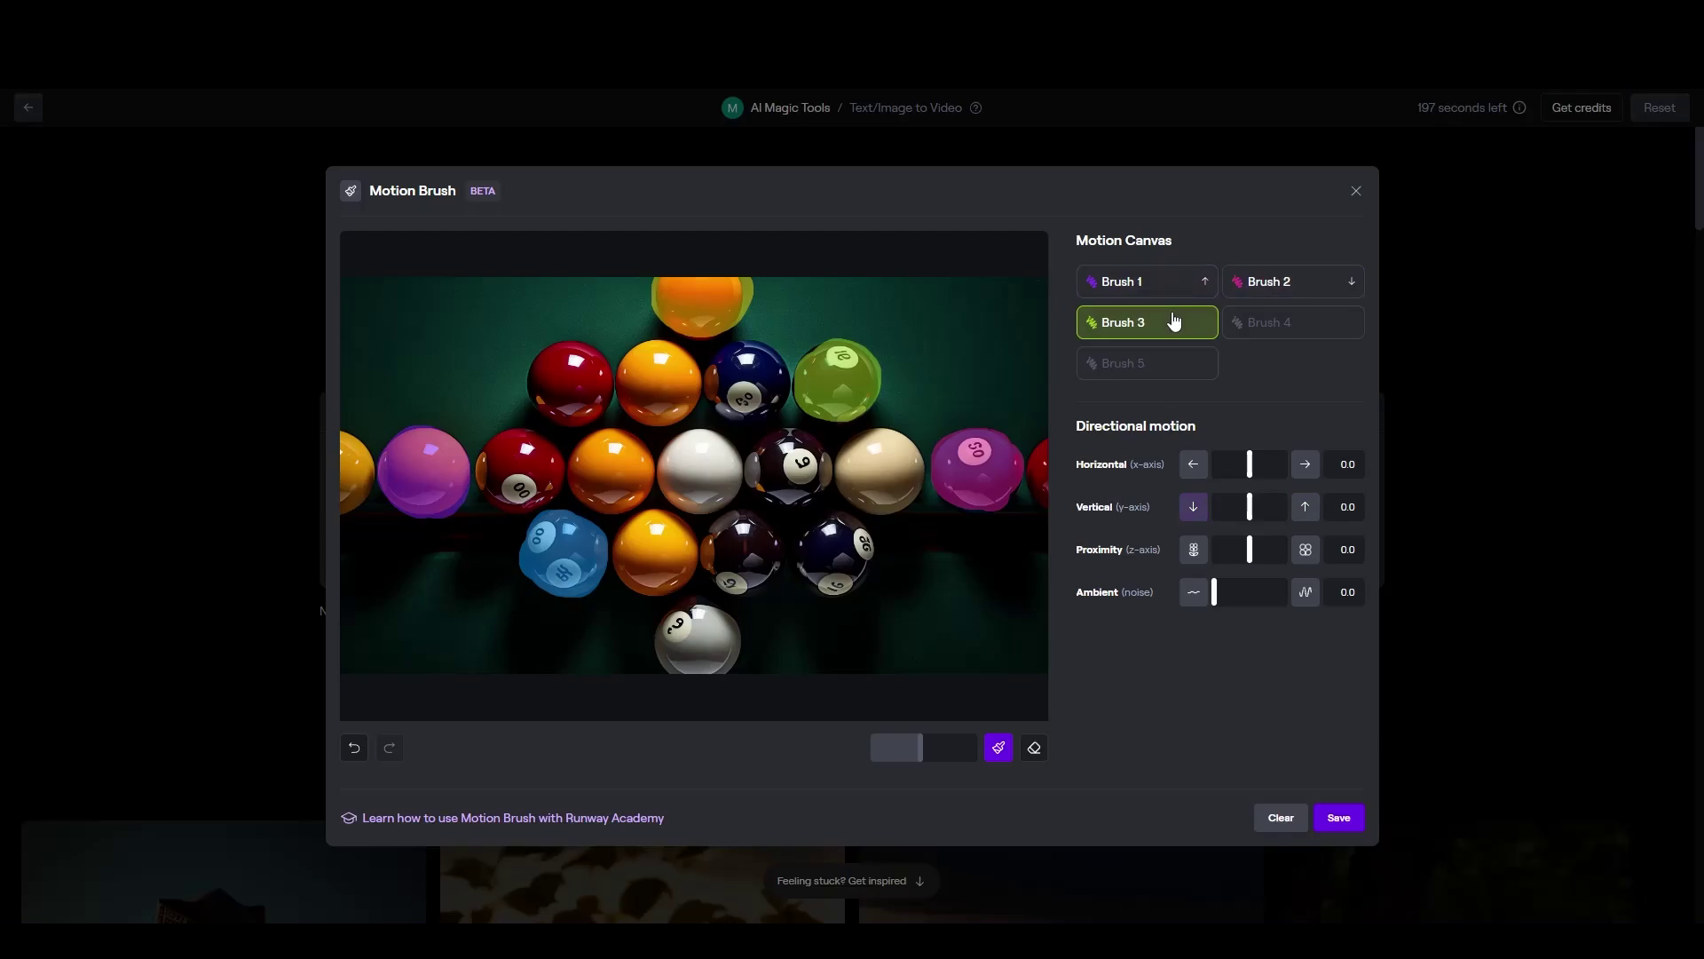
click(1268, 464)
click(1271, 507)
click(1293, 323)
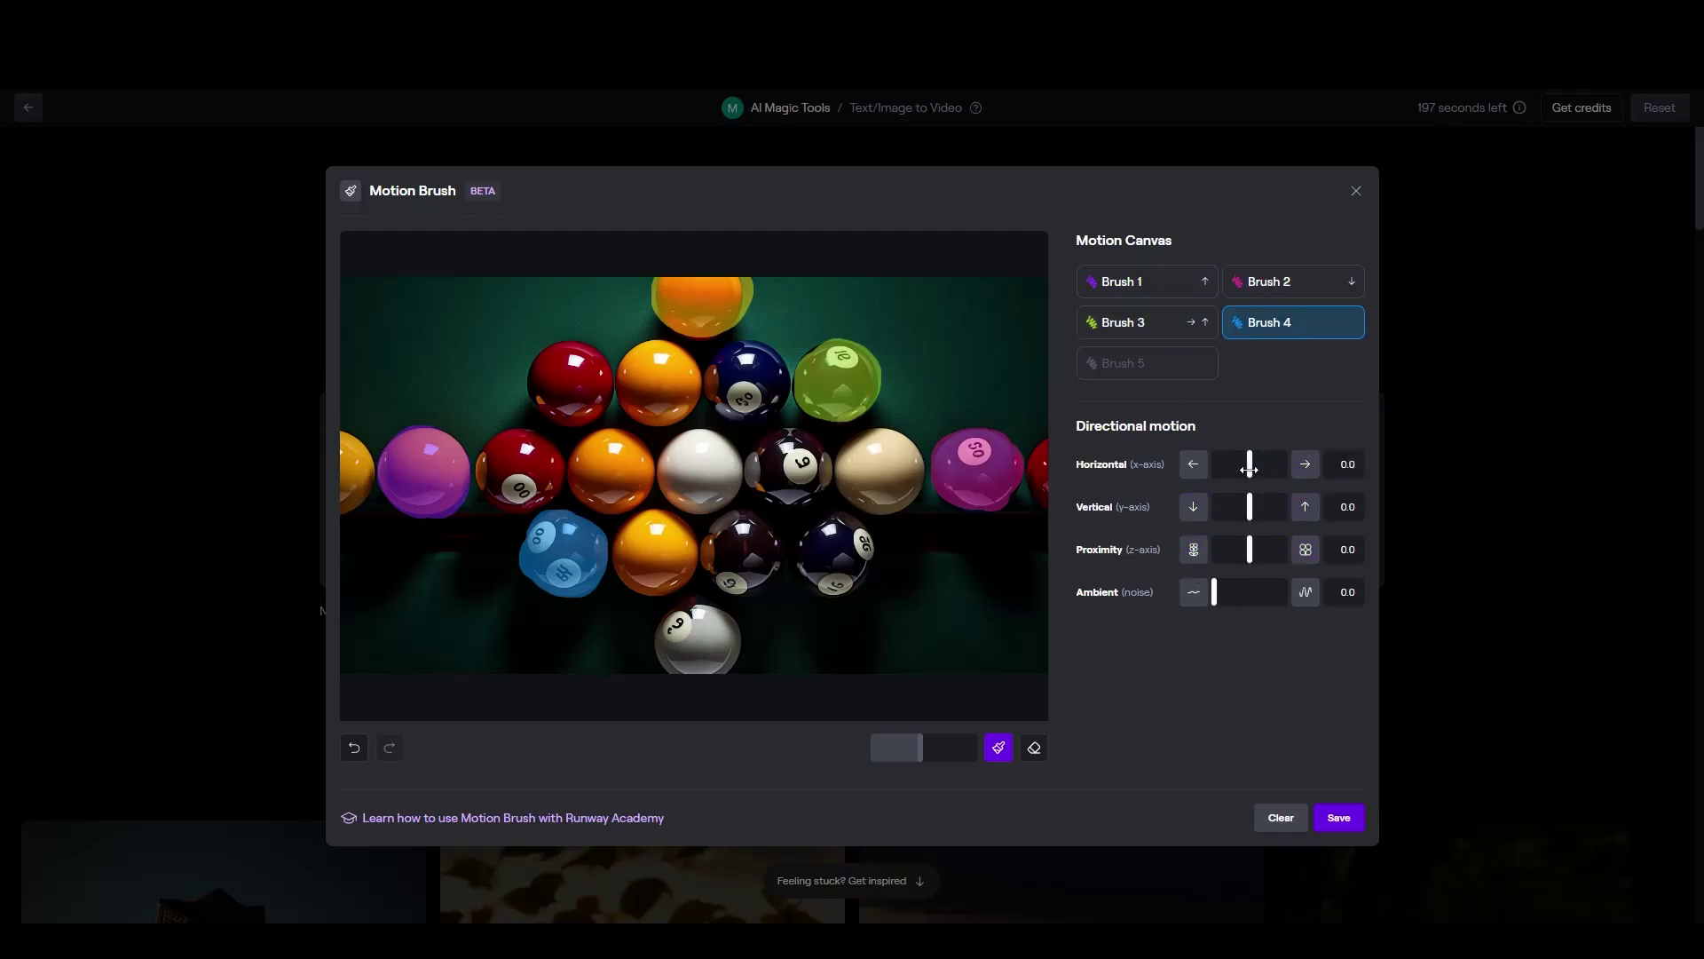
click(1145, 323)
click(1293, 322)
click(1193, 464)
click(1193, 507)
click(1145, 363)
click(1307, 515)
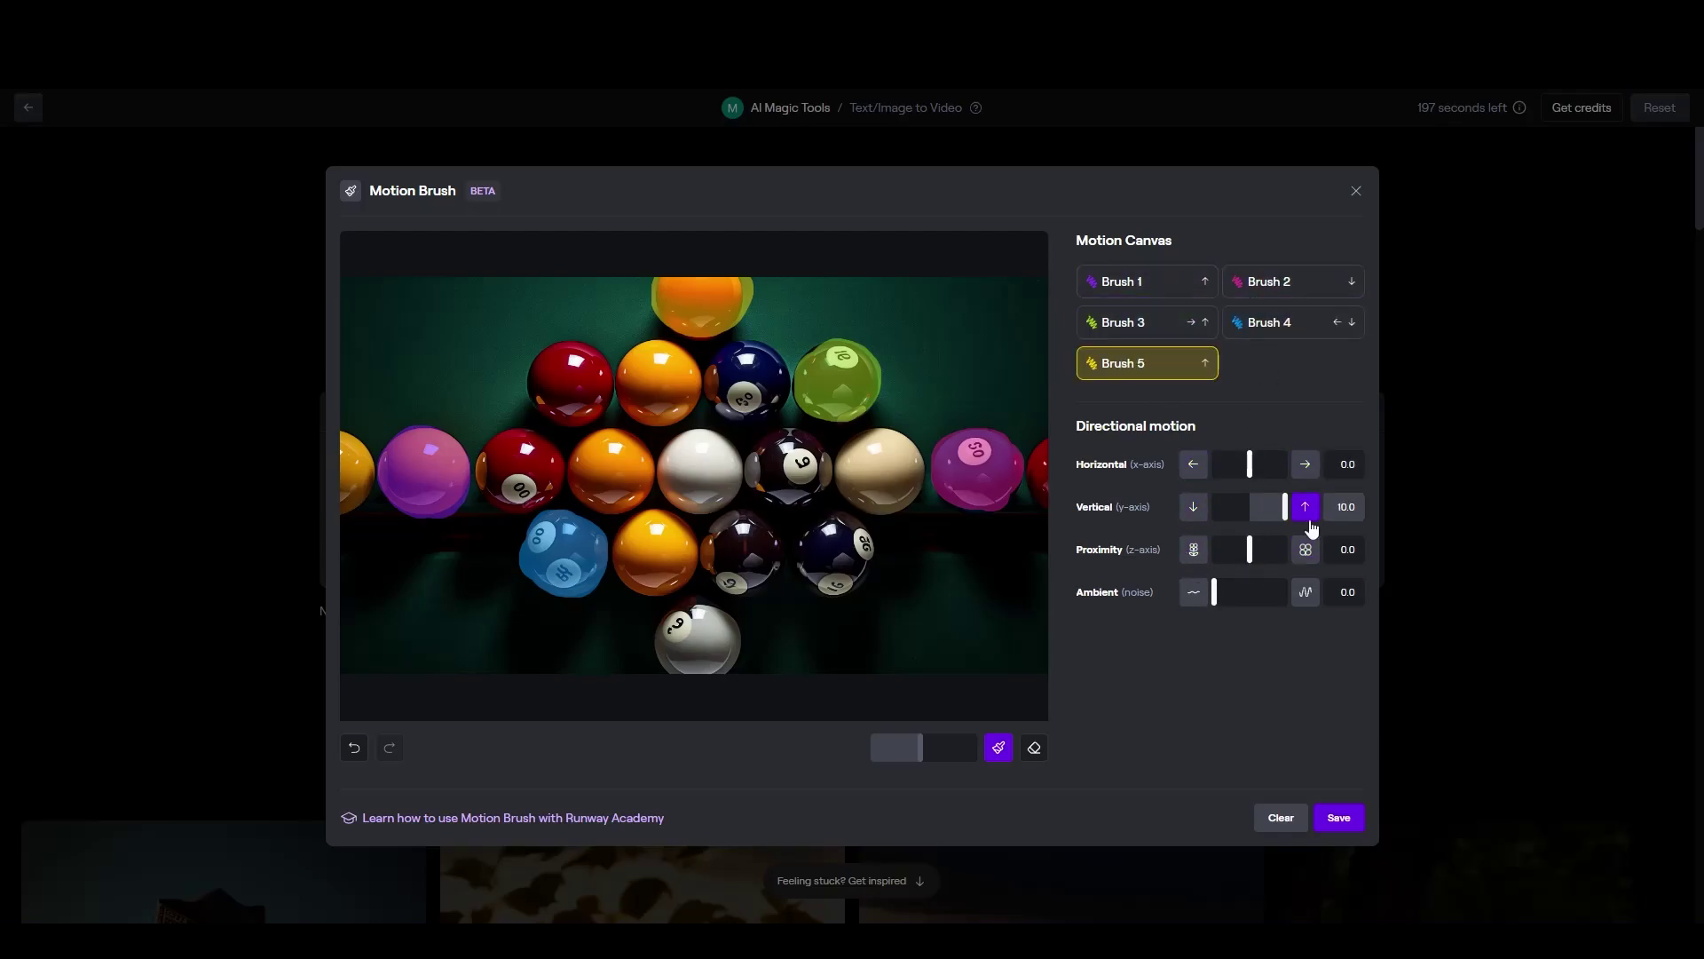
click(1339, 817)
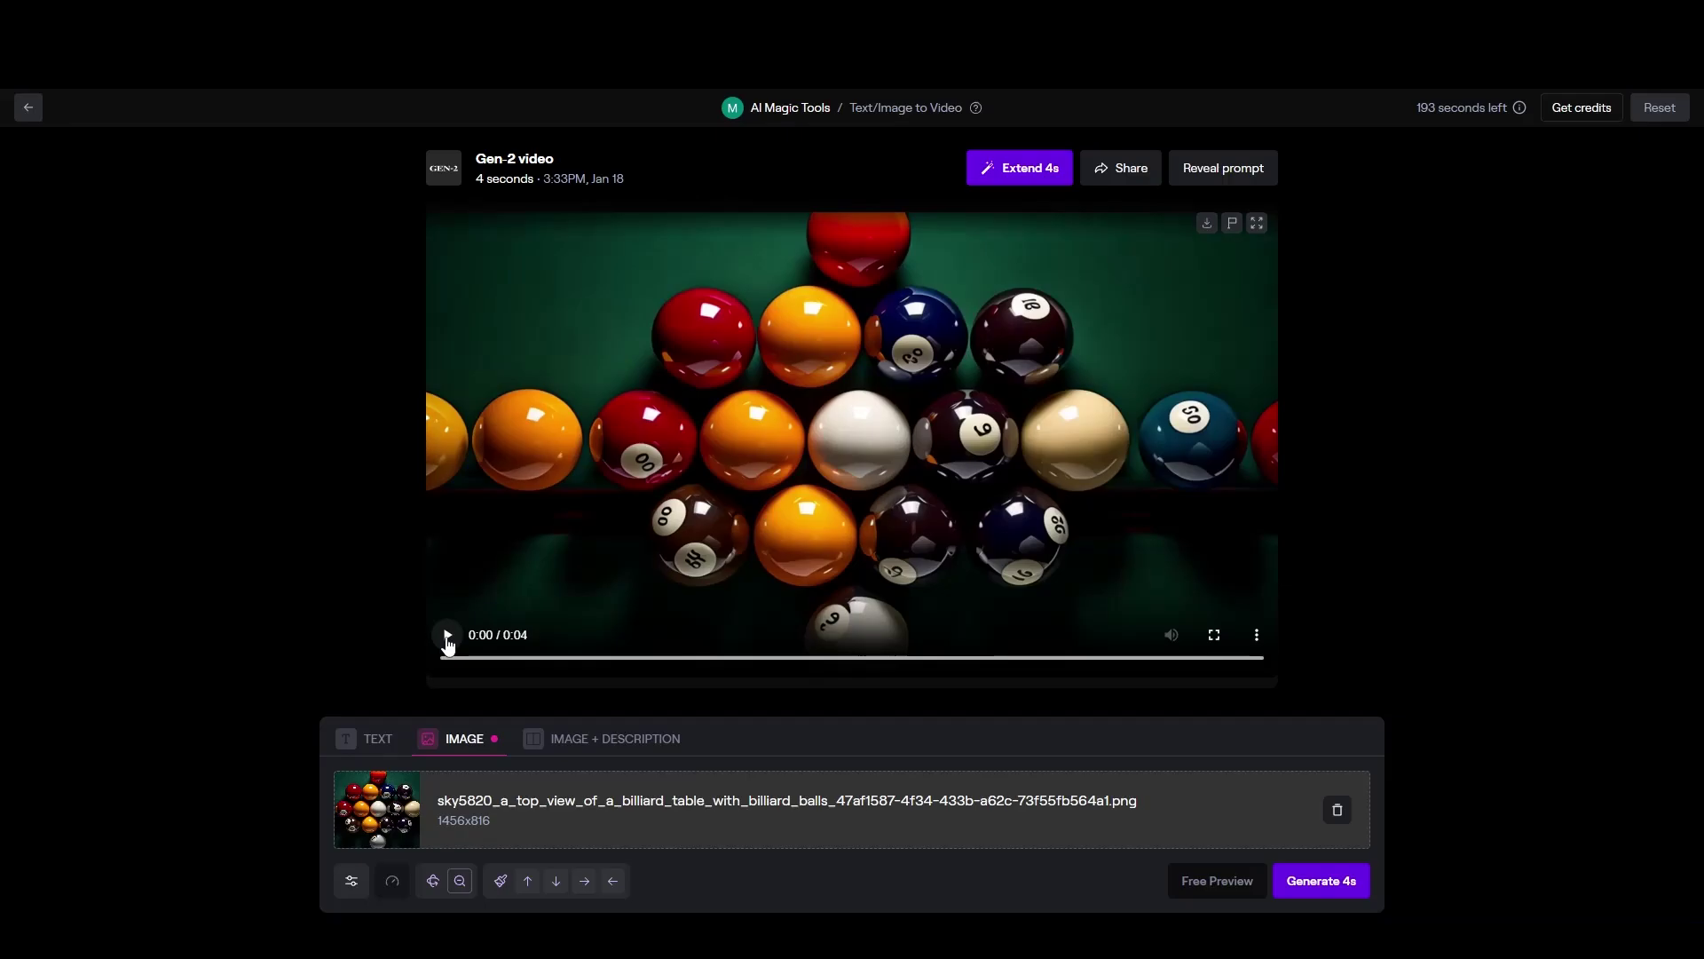
click(447, 624)
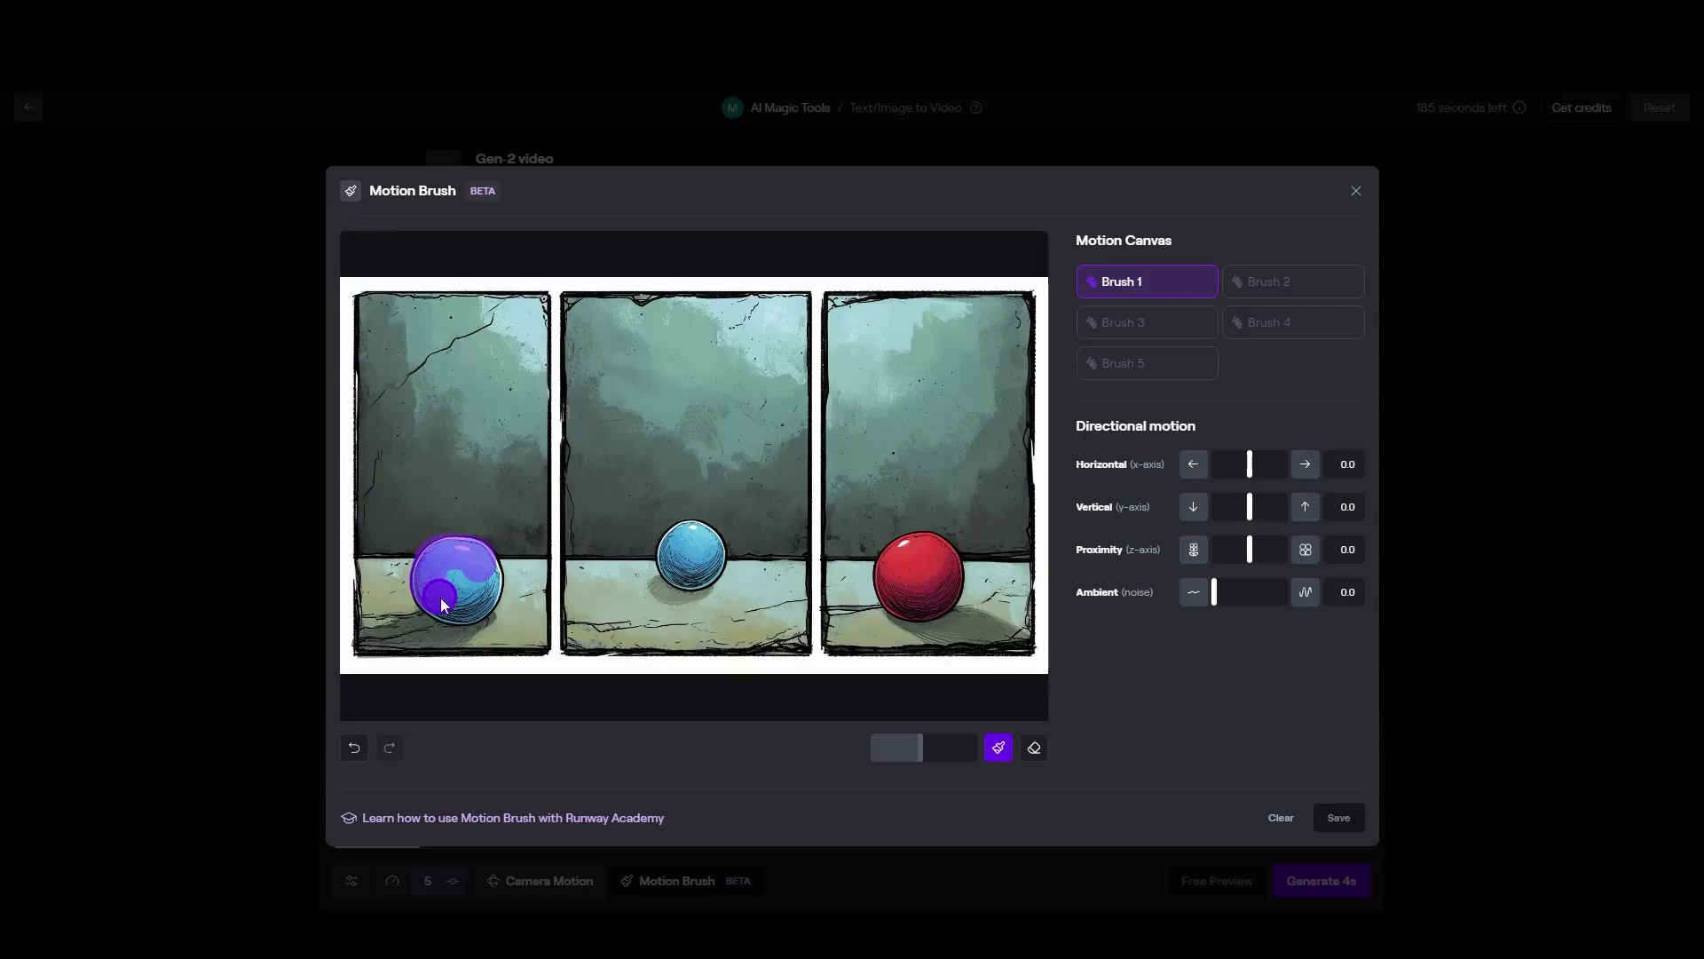
- Set the left ball to horizontal -10, the middle ball upward, the red ball to +10, and play the clip
drag(485, 597, 444, 594)
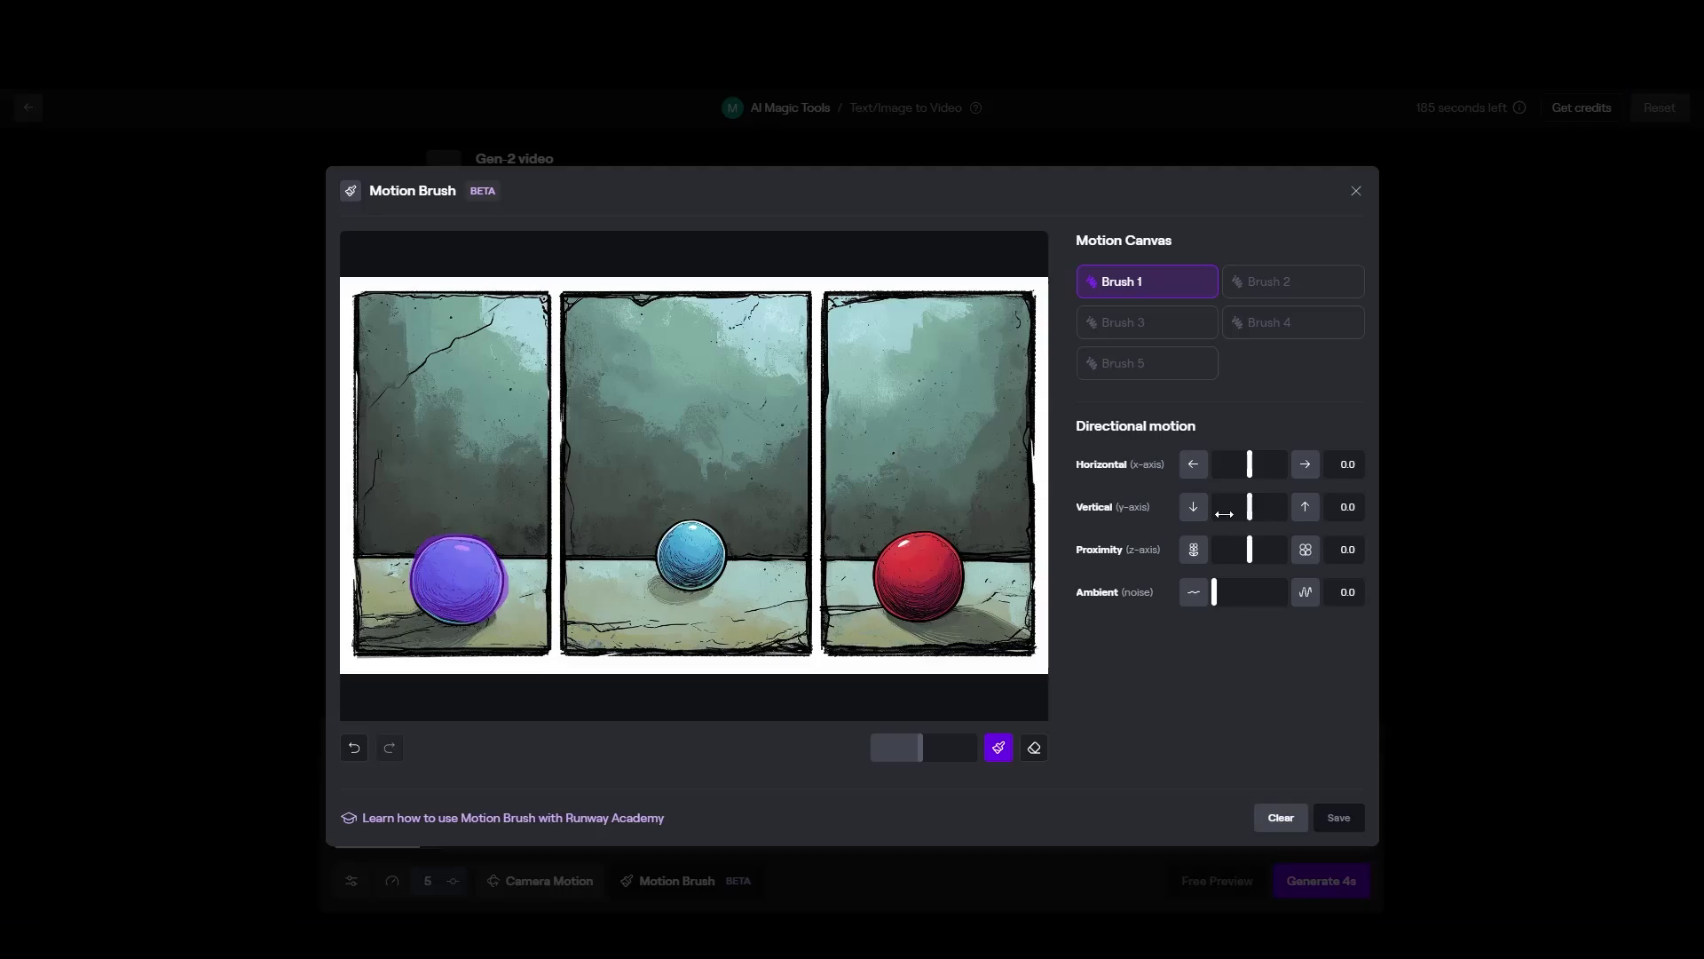
click(1244, 466)
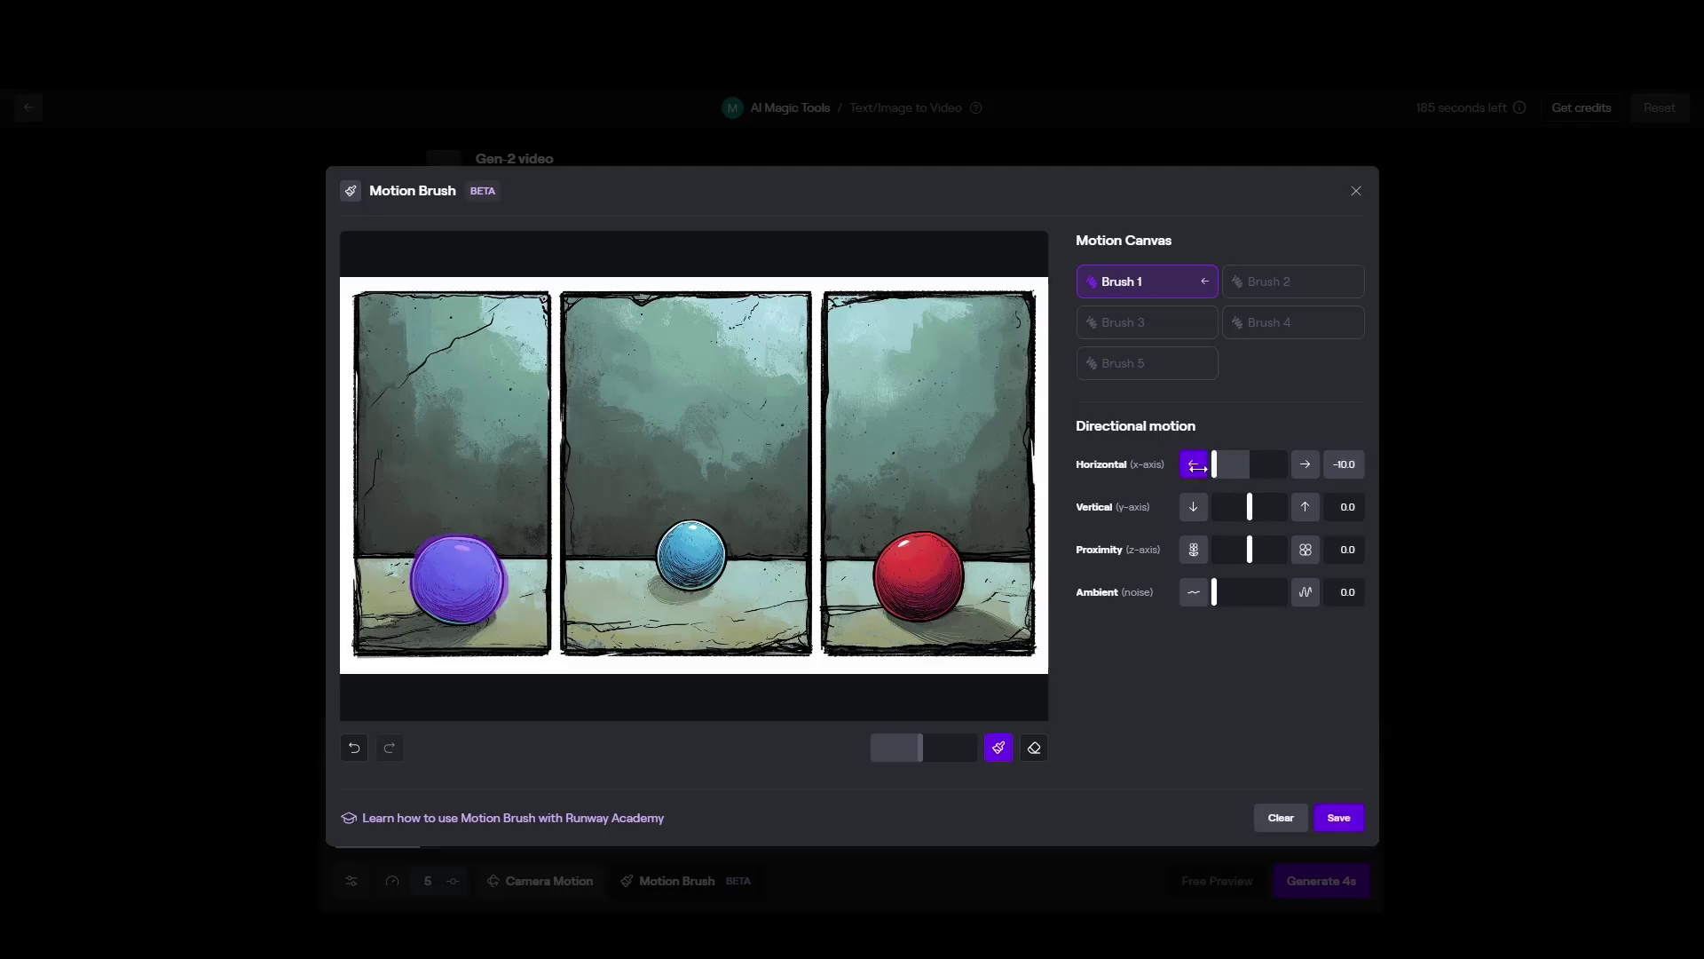
key(2)
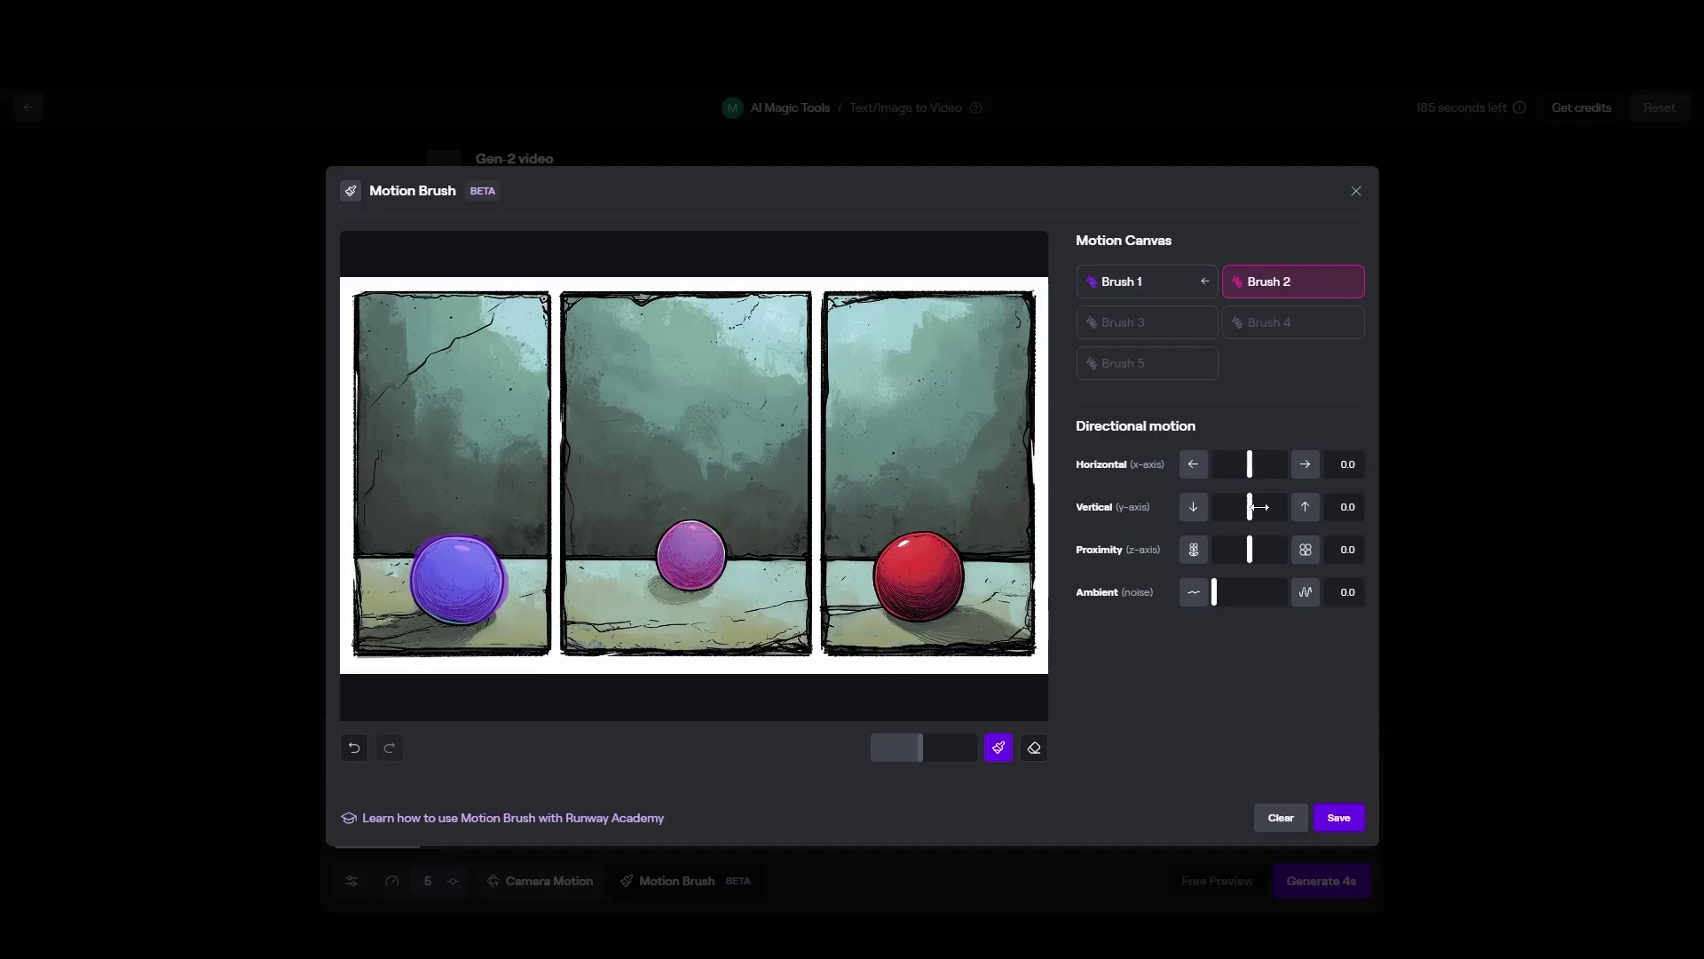
drag(1260, 507, 1276, 506)
click(1188, 333)
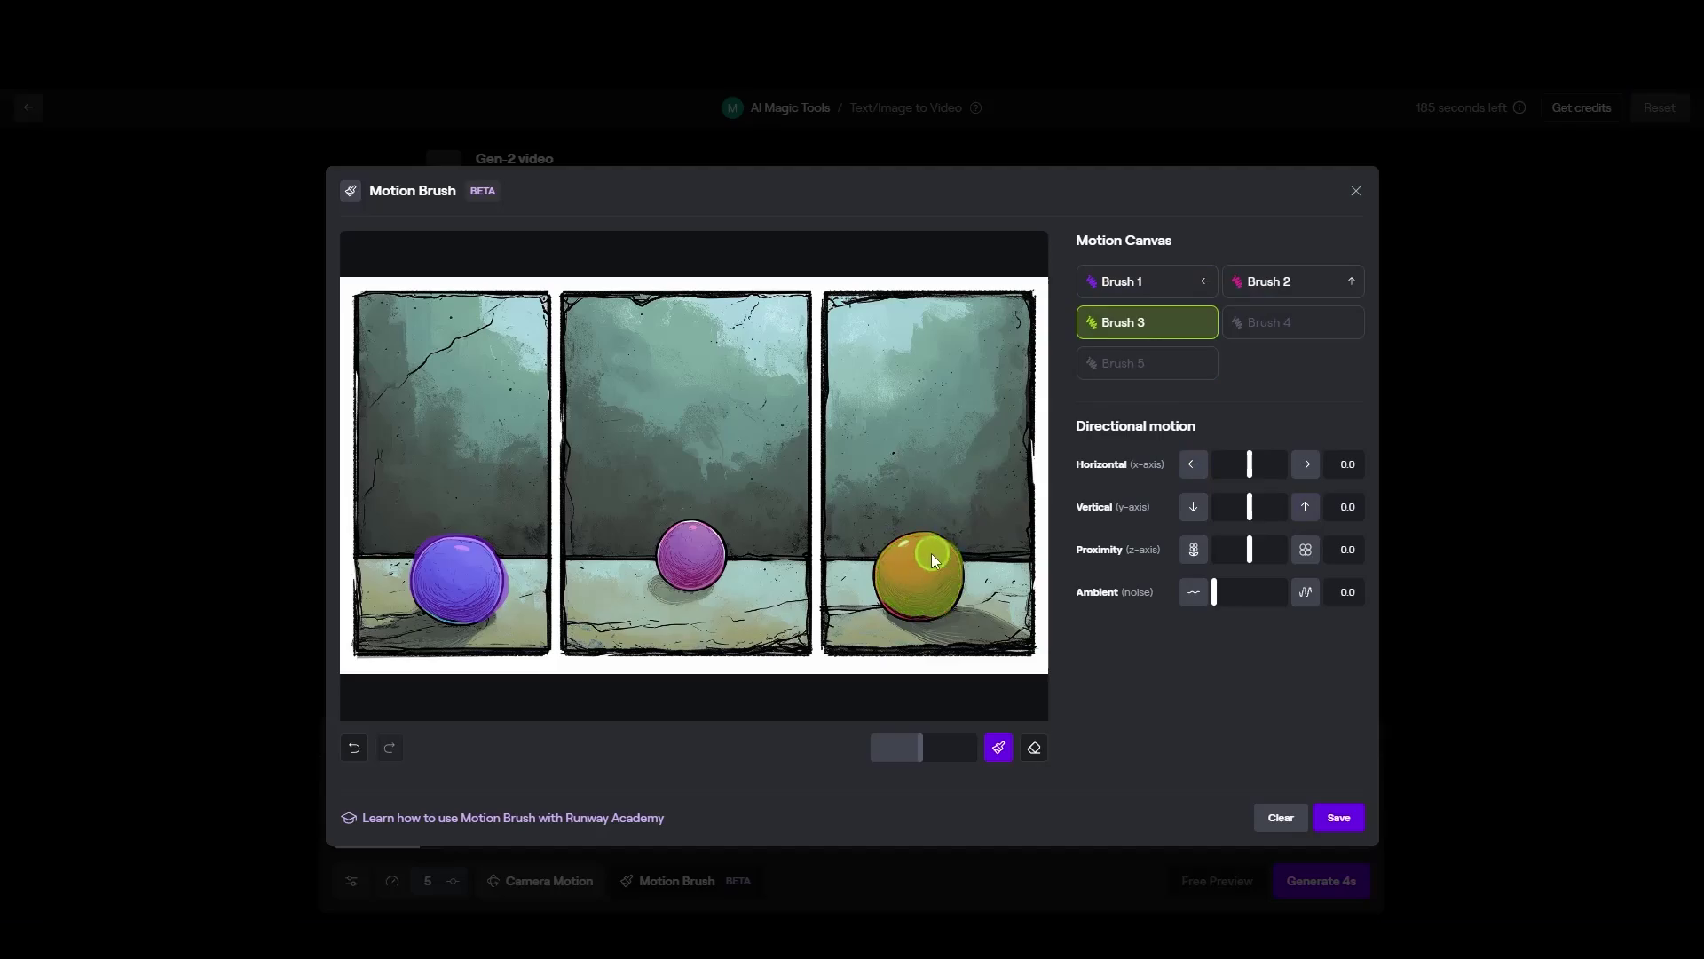
drag(1250, 463, 1302, 458)
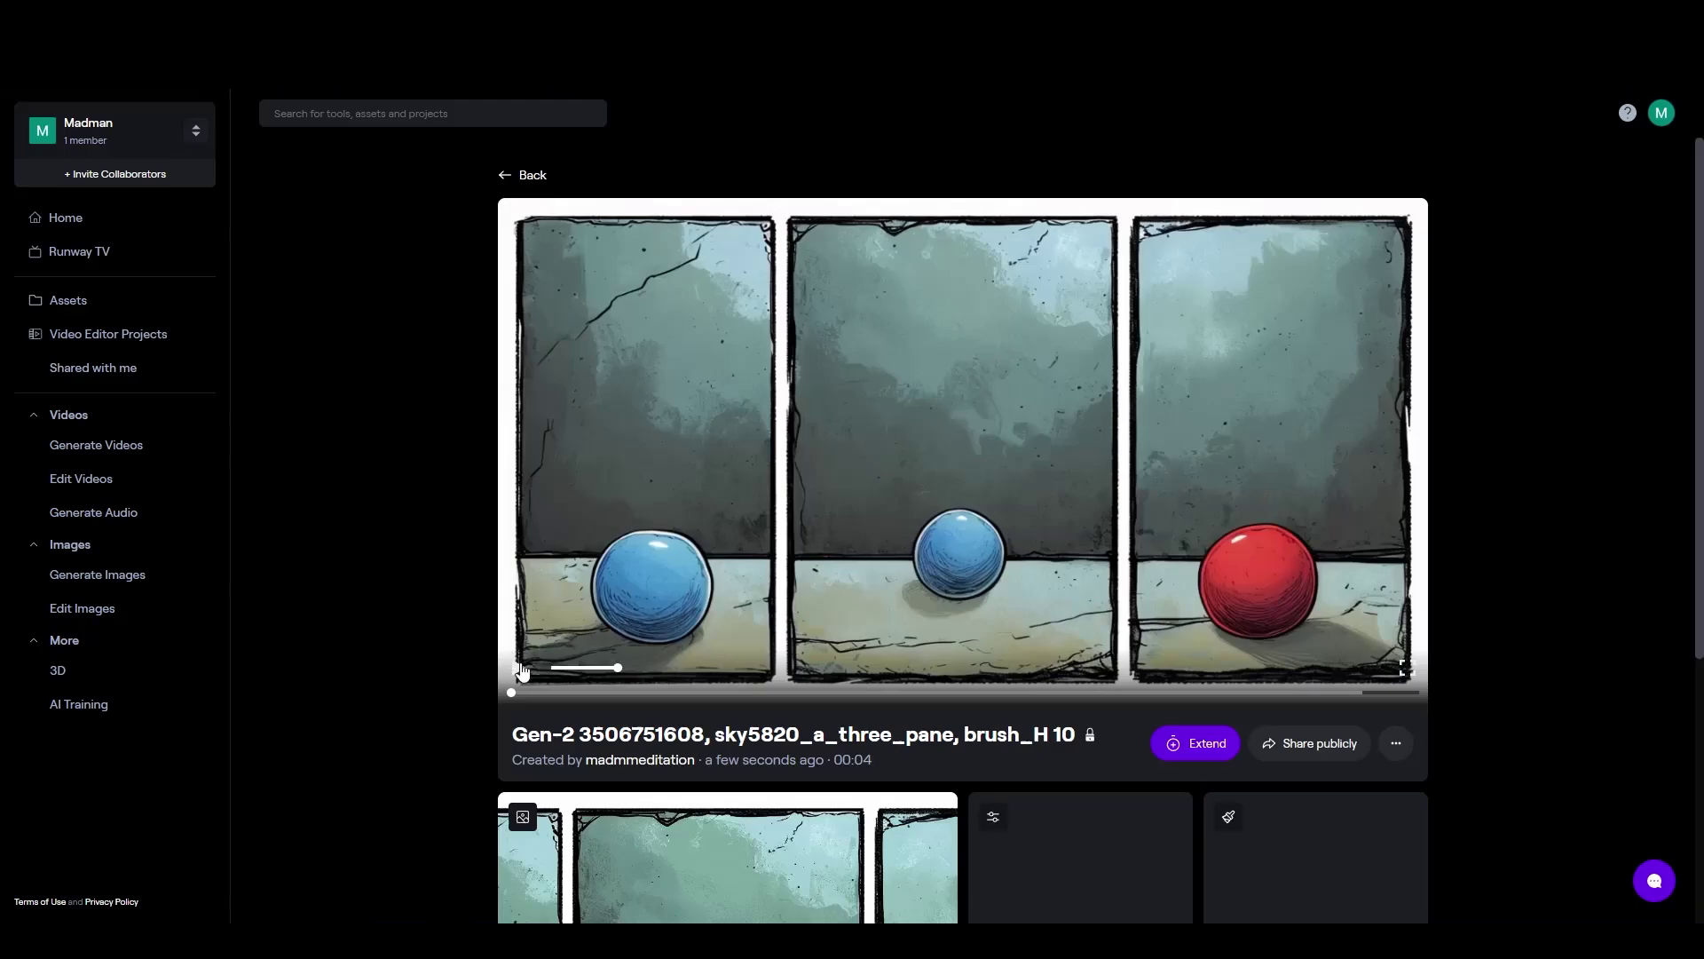
click(522, 672)
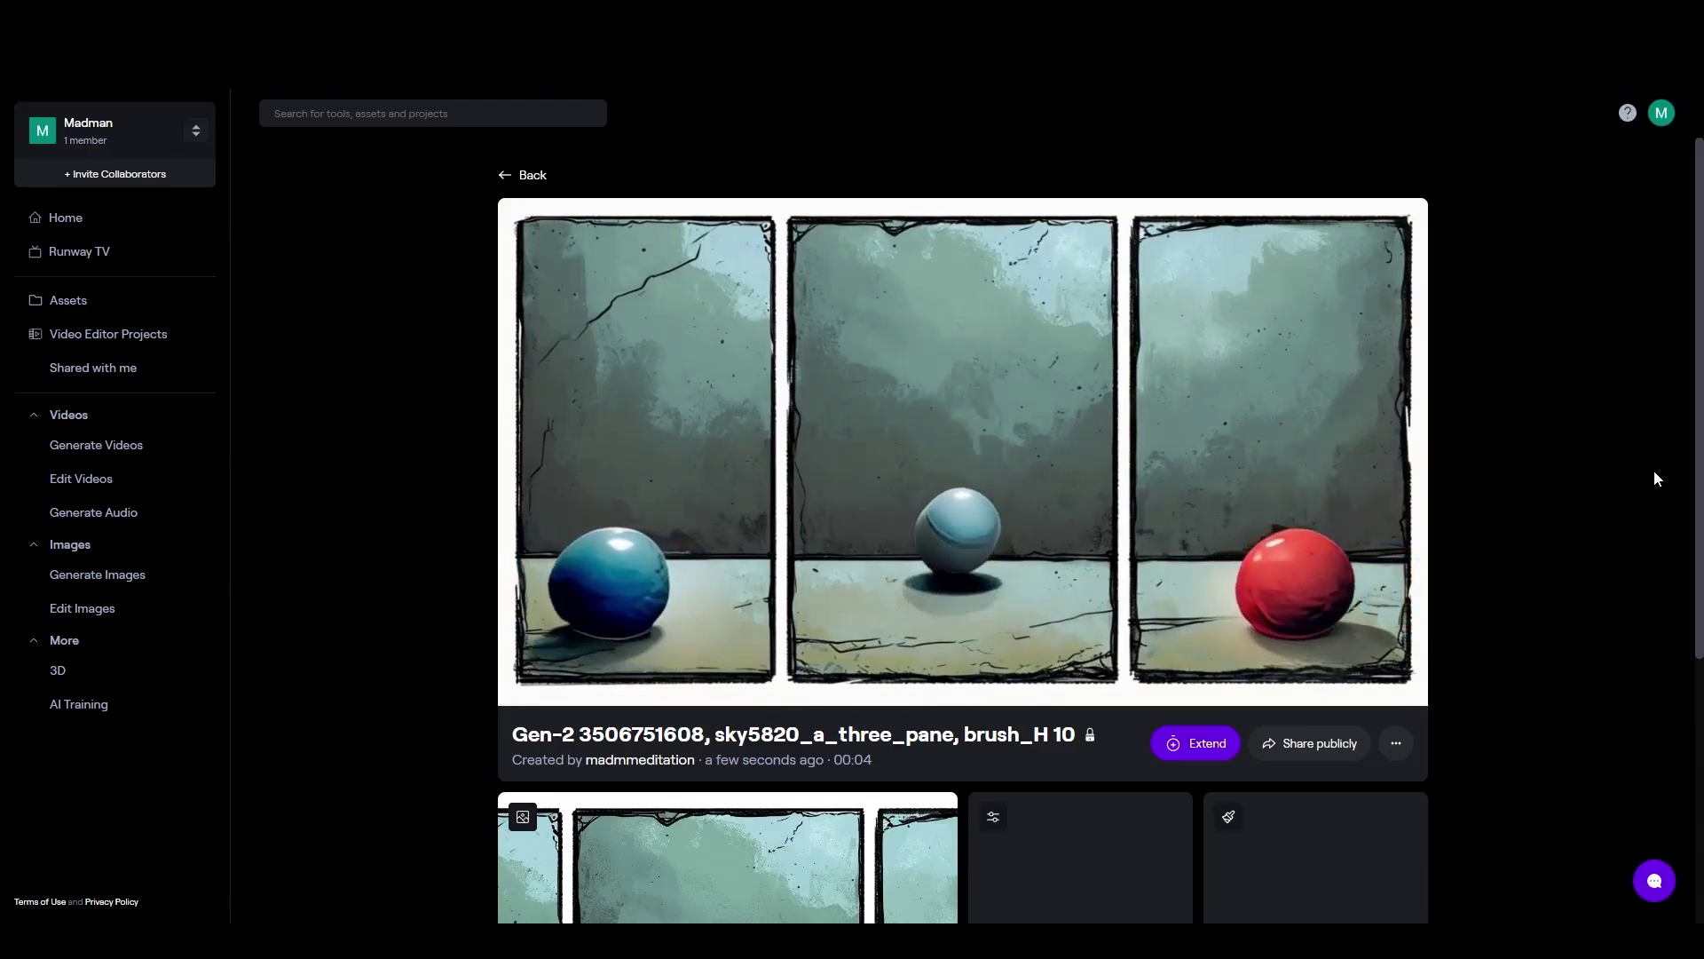
- Pause the three-panel ball clip and replay it from the start
mouse_move(1325, 408)
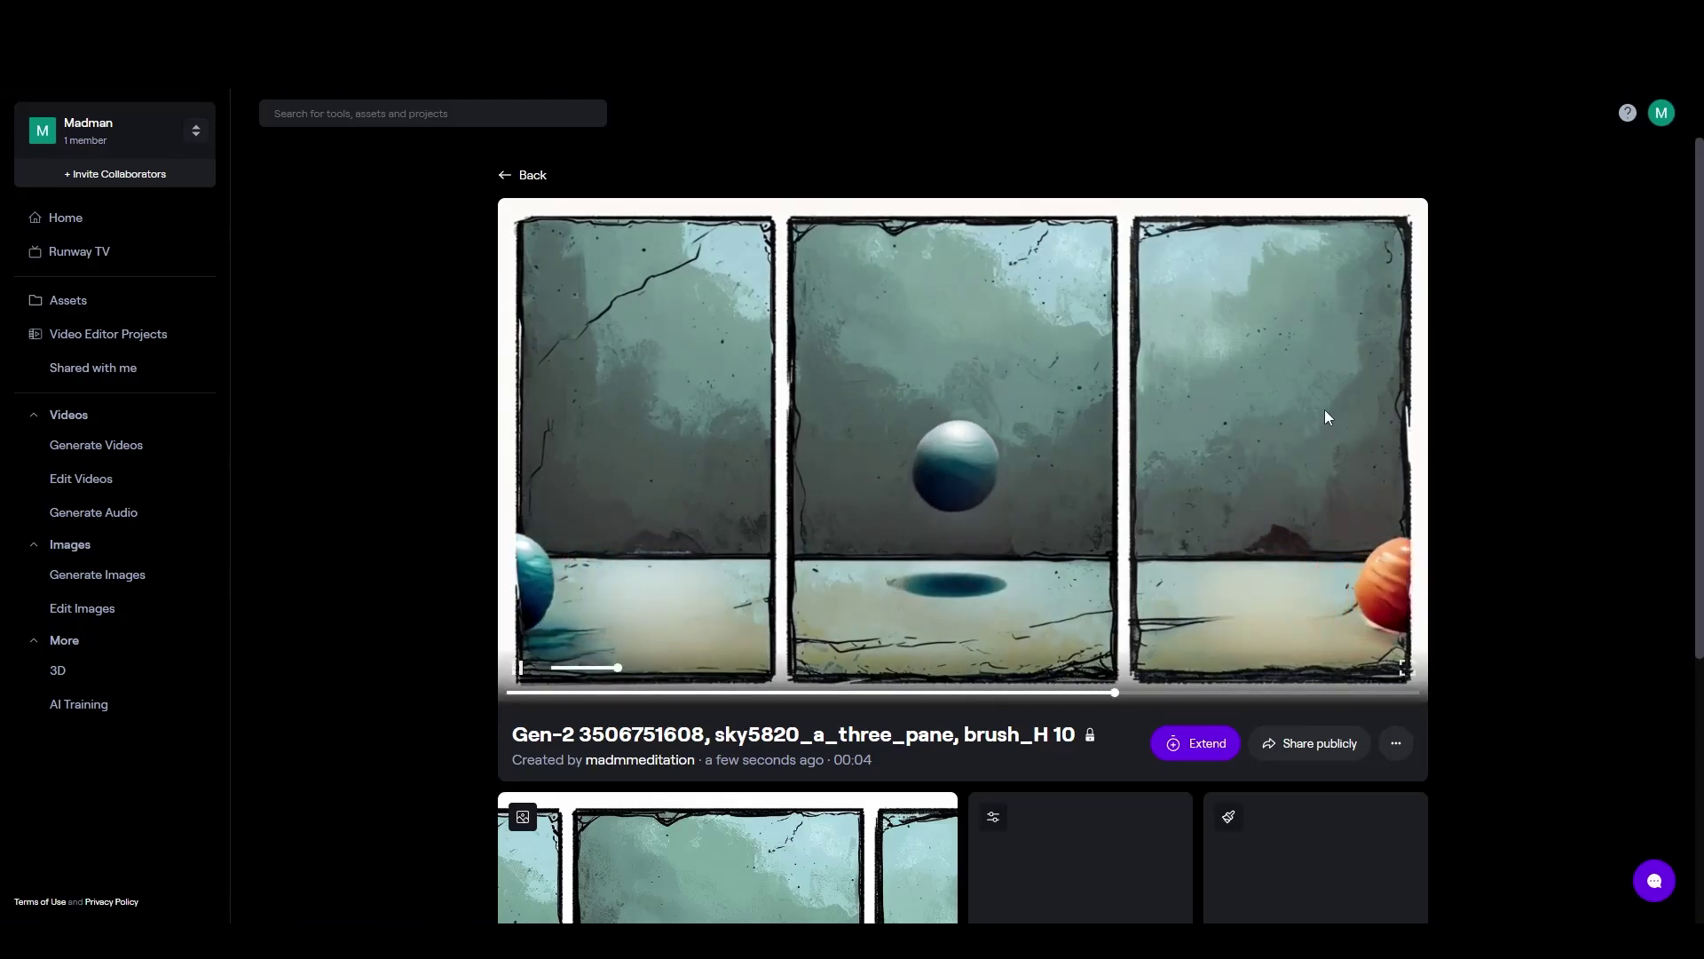
click(524, 675)
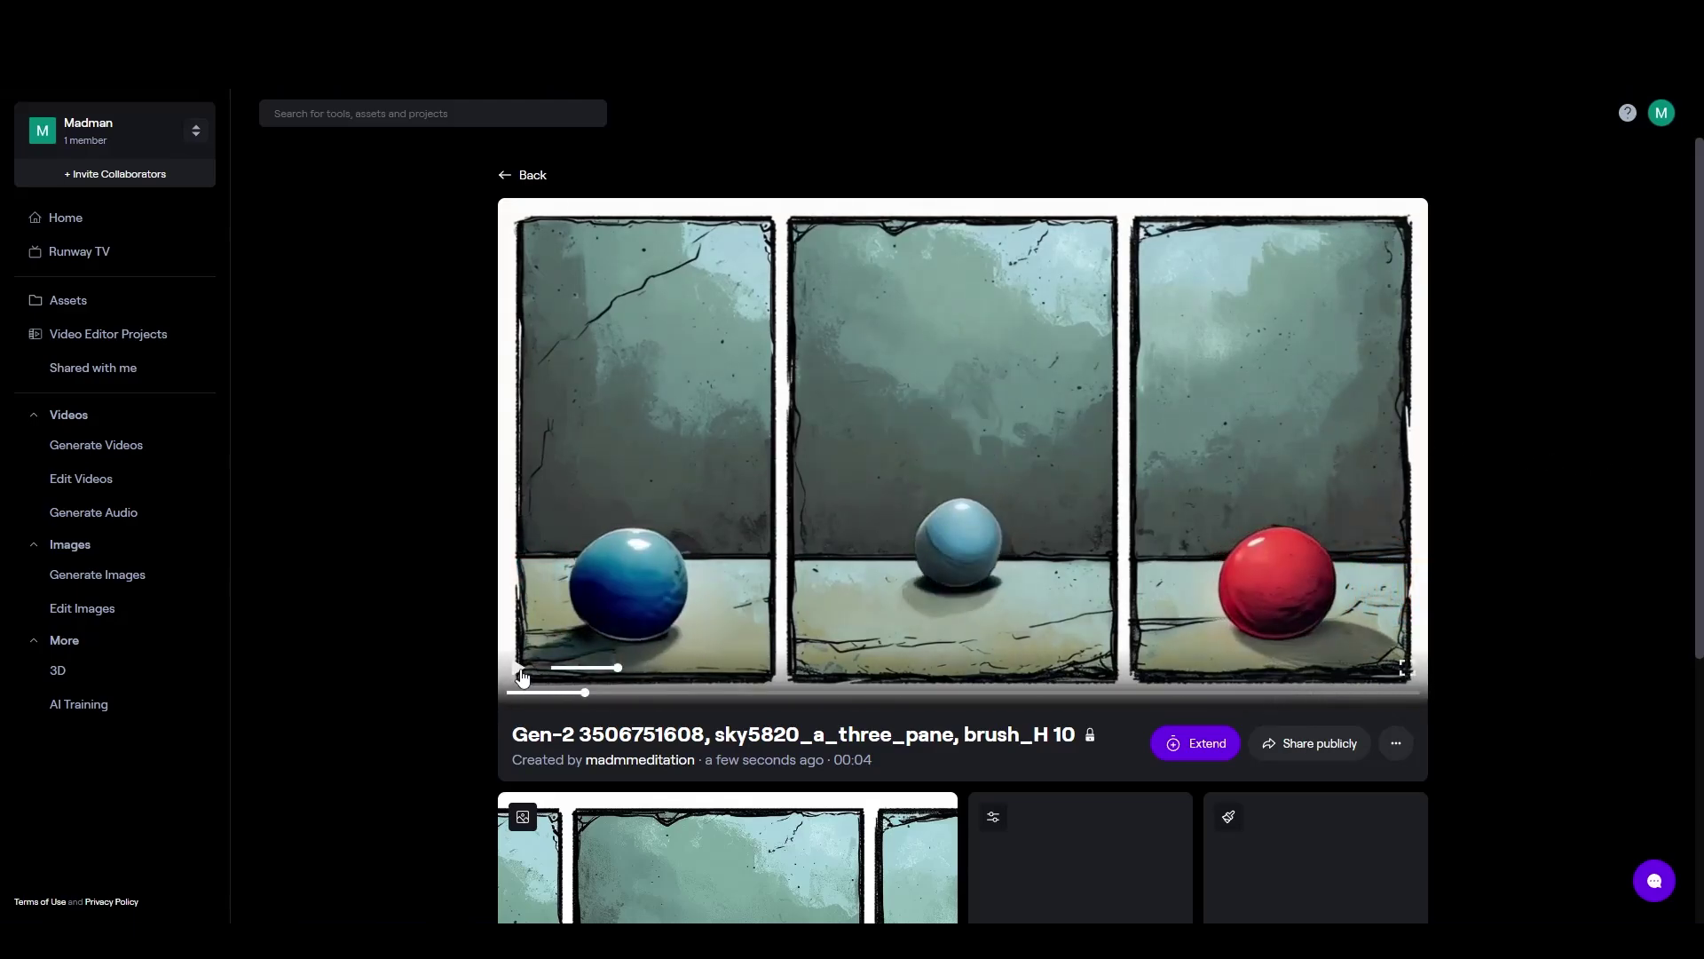
click(517, 676)
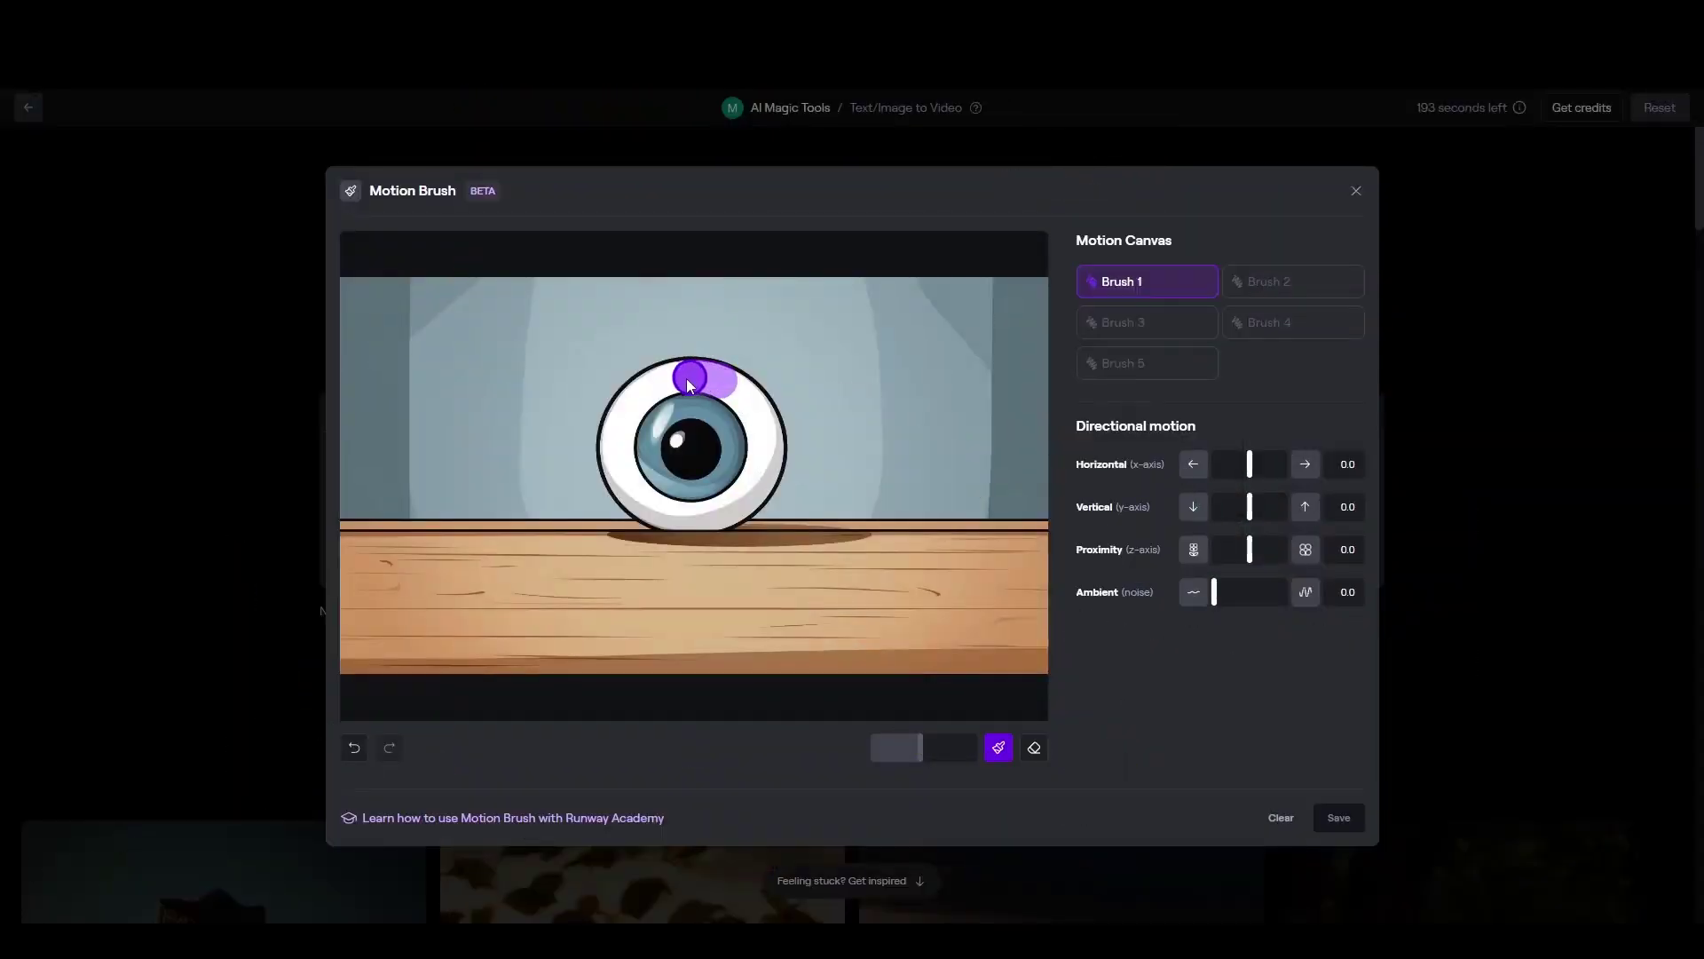
- Paint the cartoon eyeball with Brush 1, set horizontal to -1.0, and generate the 4-second clip
mouse_move(621, 459)
mouse_down()
mouse_move(669, 503)
mouse_move(704, 501)
mouse_move(743, 482)
mouse_move(710, 410)
mouse_up()
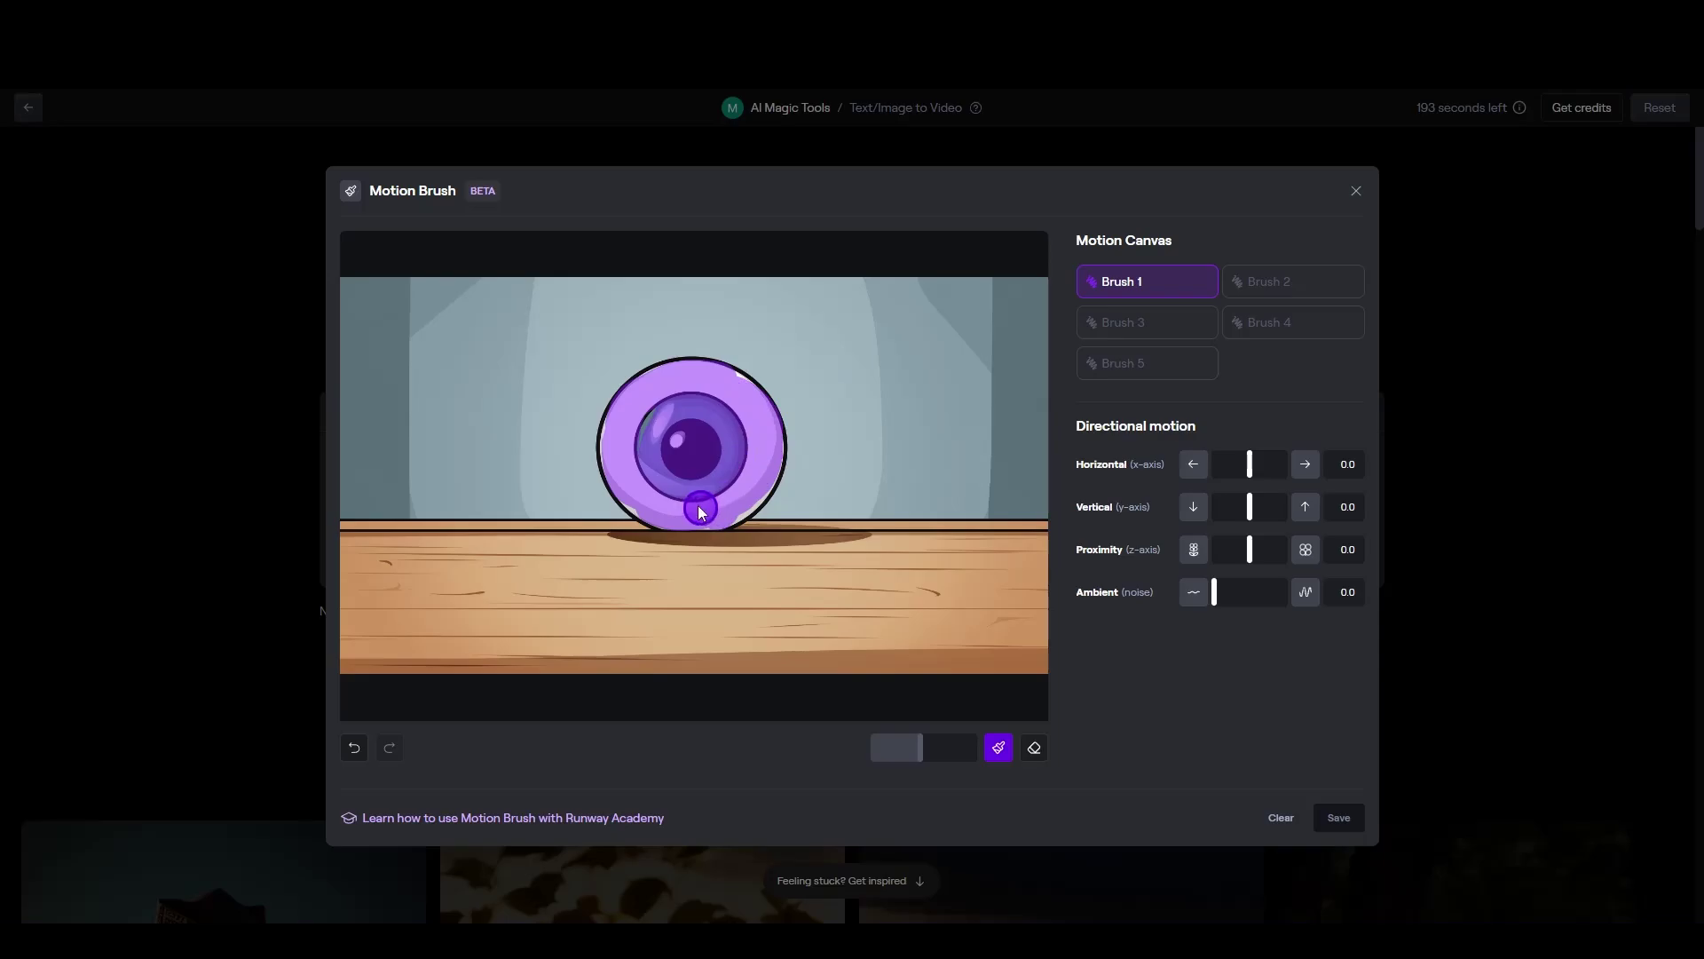
drag(1249, 464, 1242, 462)
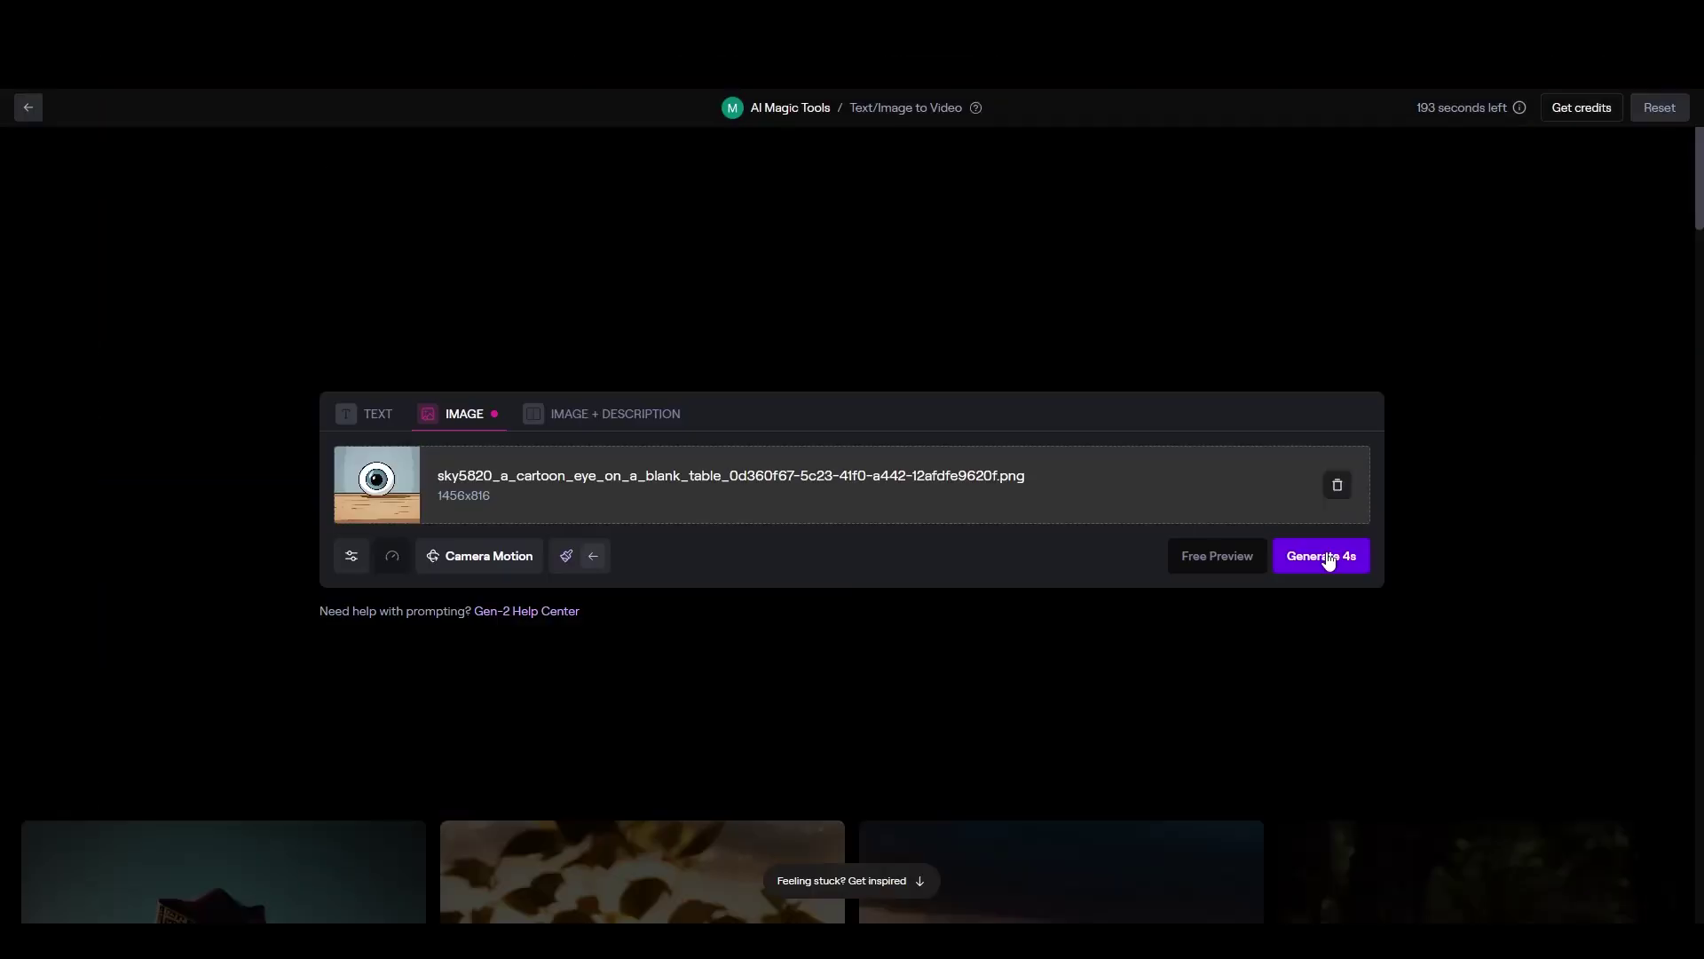
click(1323, 561)
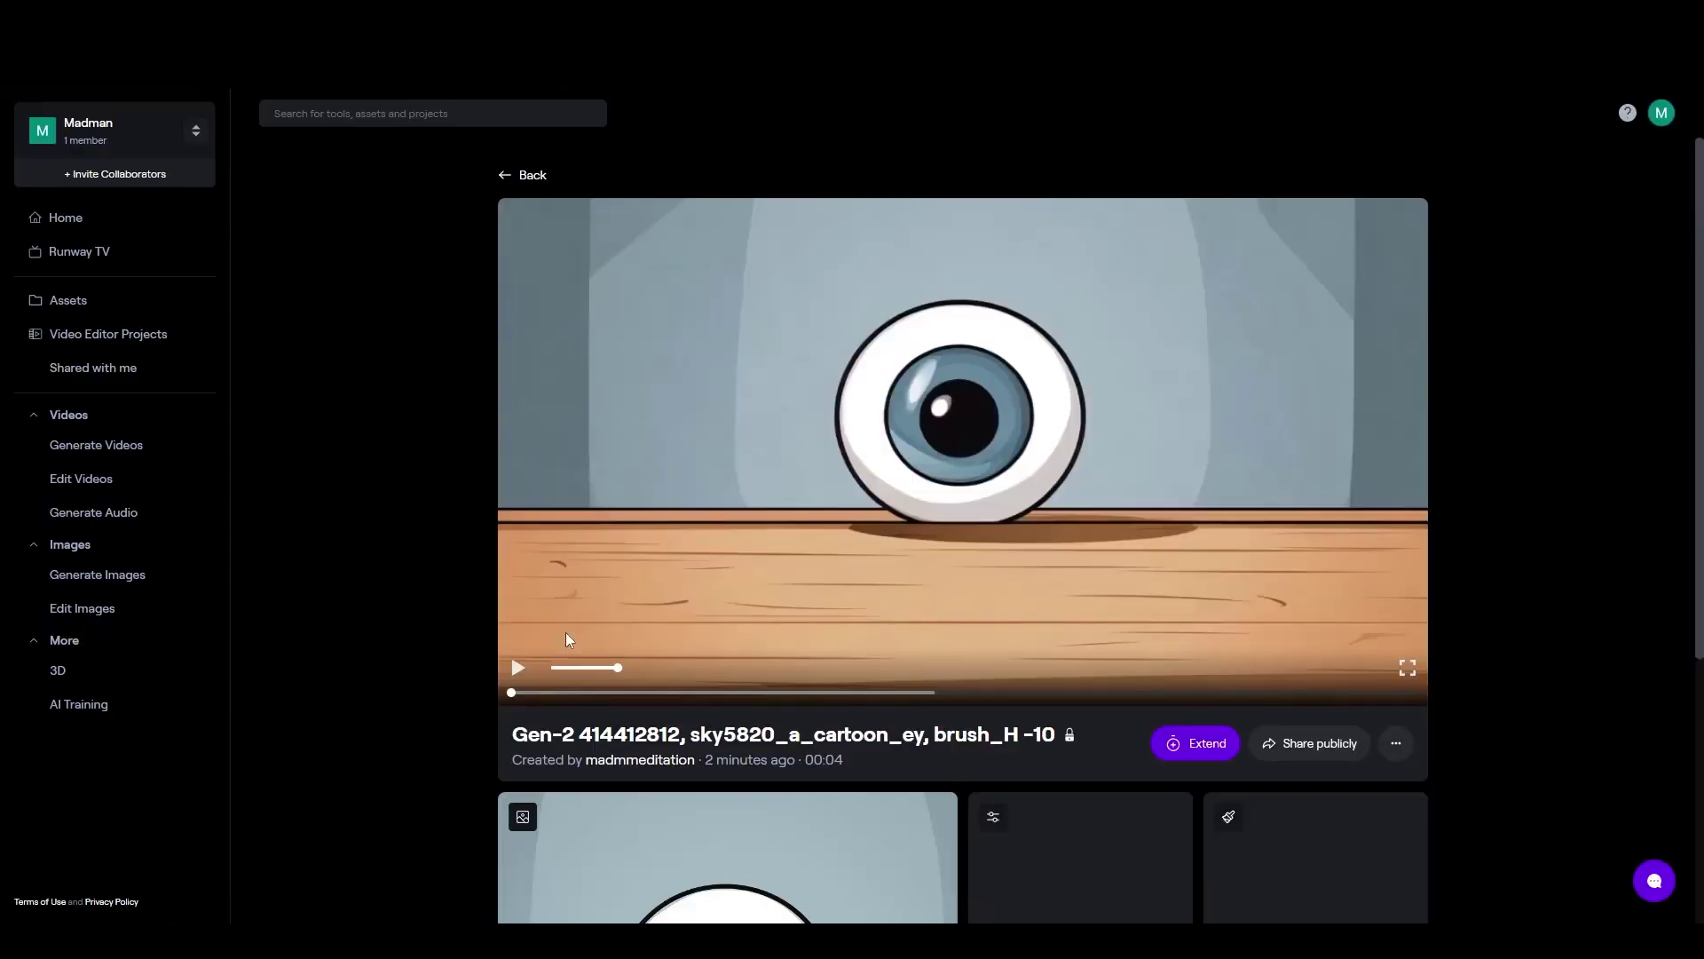
- Play the finished eyeball clip
click(567, 635)
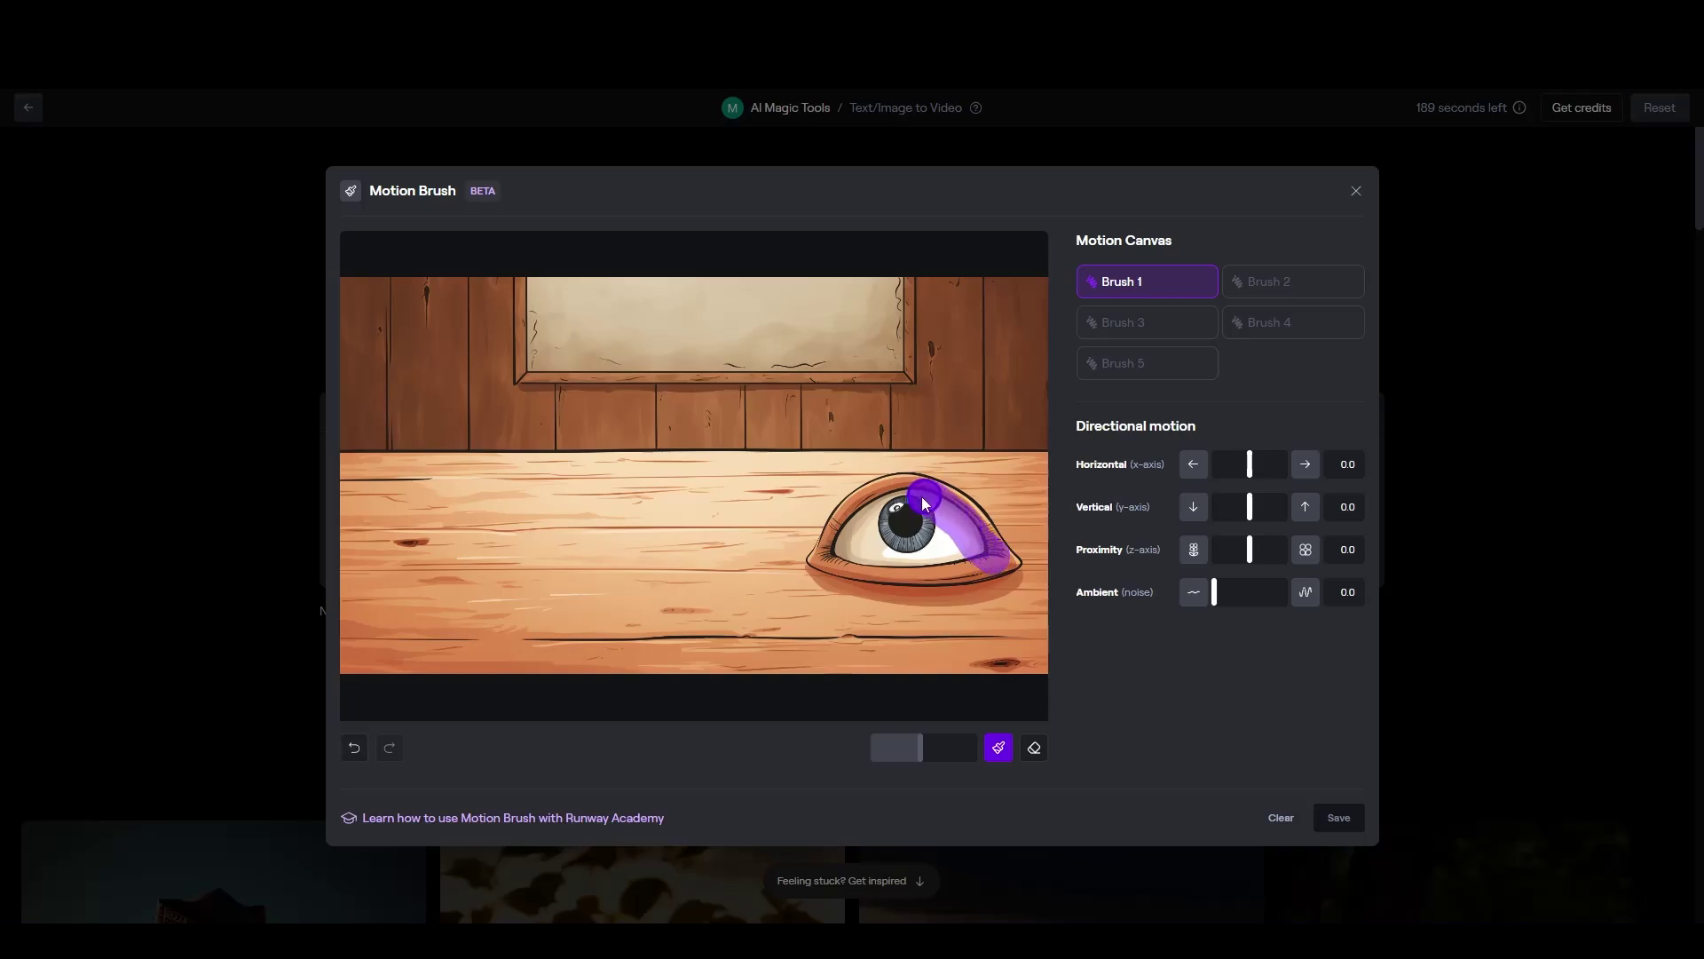
- Paint the whole eye on the table with upward vertical motion, save, and generate the 4-second clip
mouse_move(834, 552)
mouse_down()
mouse_move(928, 568)
mouse_move(985, 555)
mouse_move(870, 532)
mouse_up()
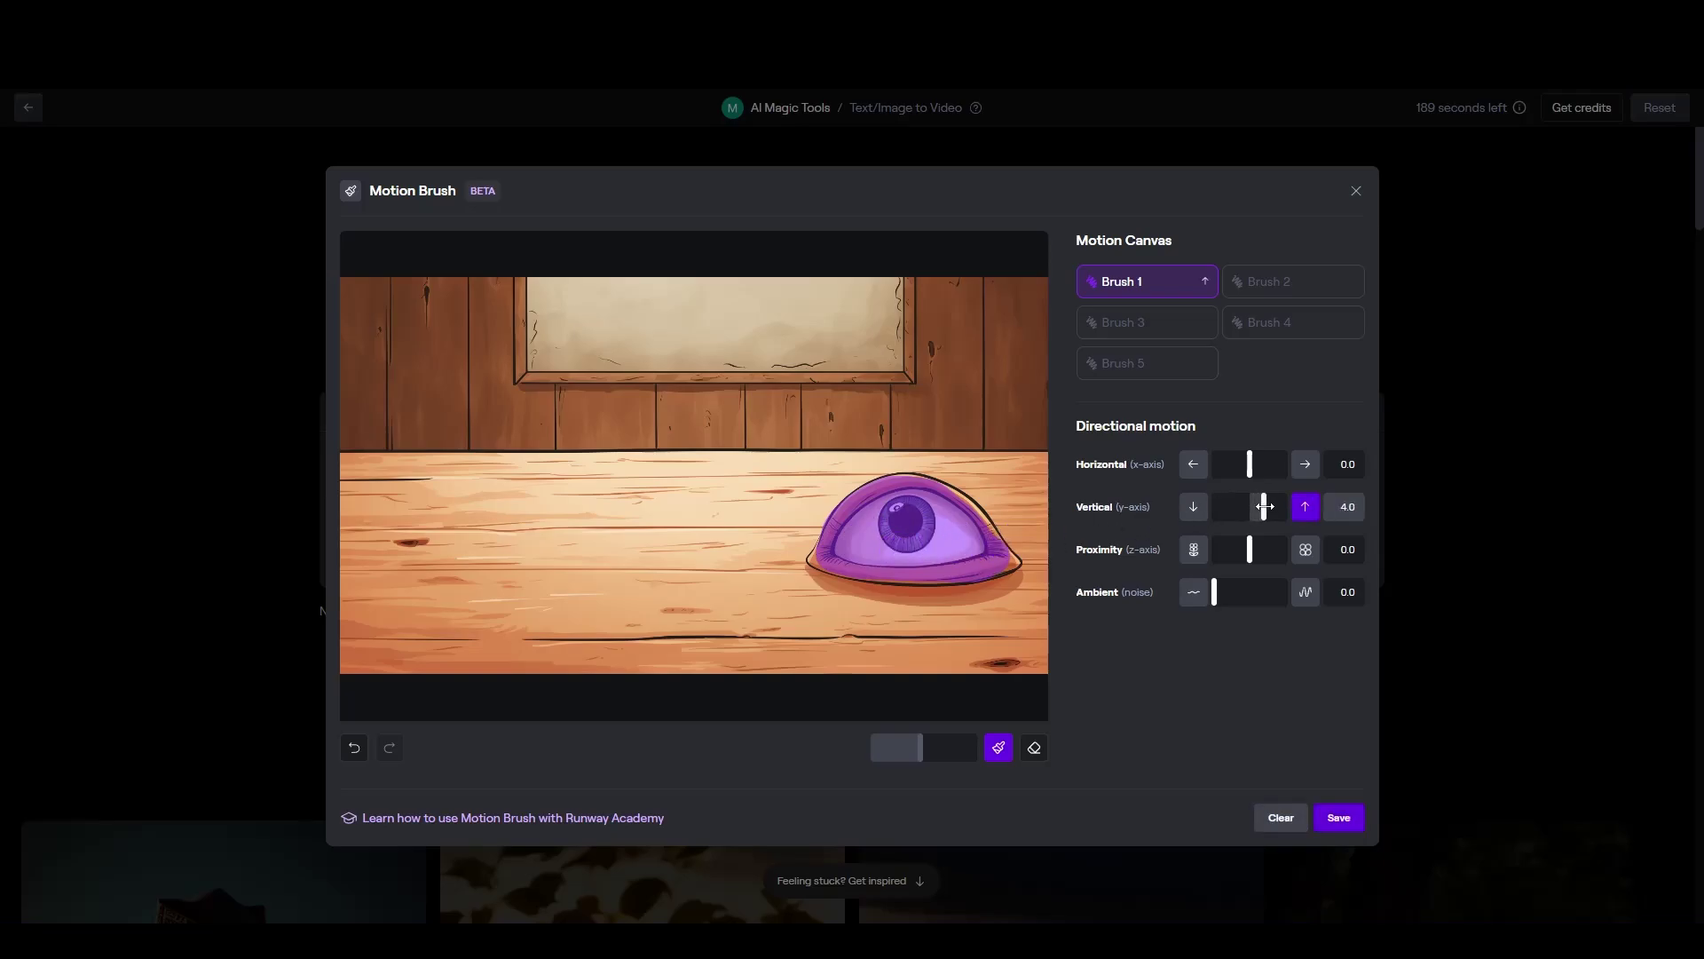
click(1338, 817)
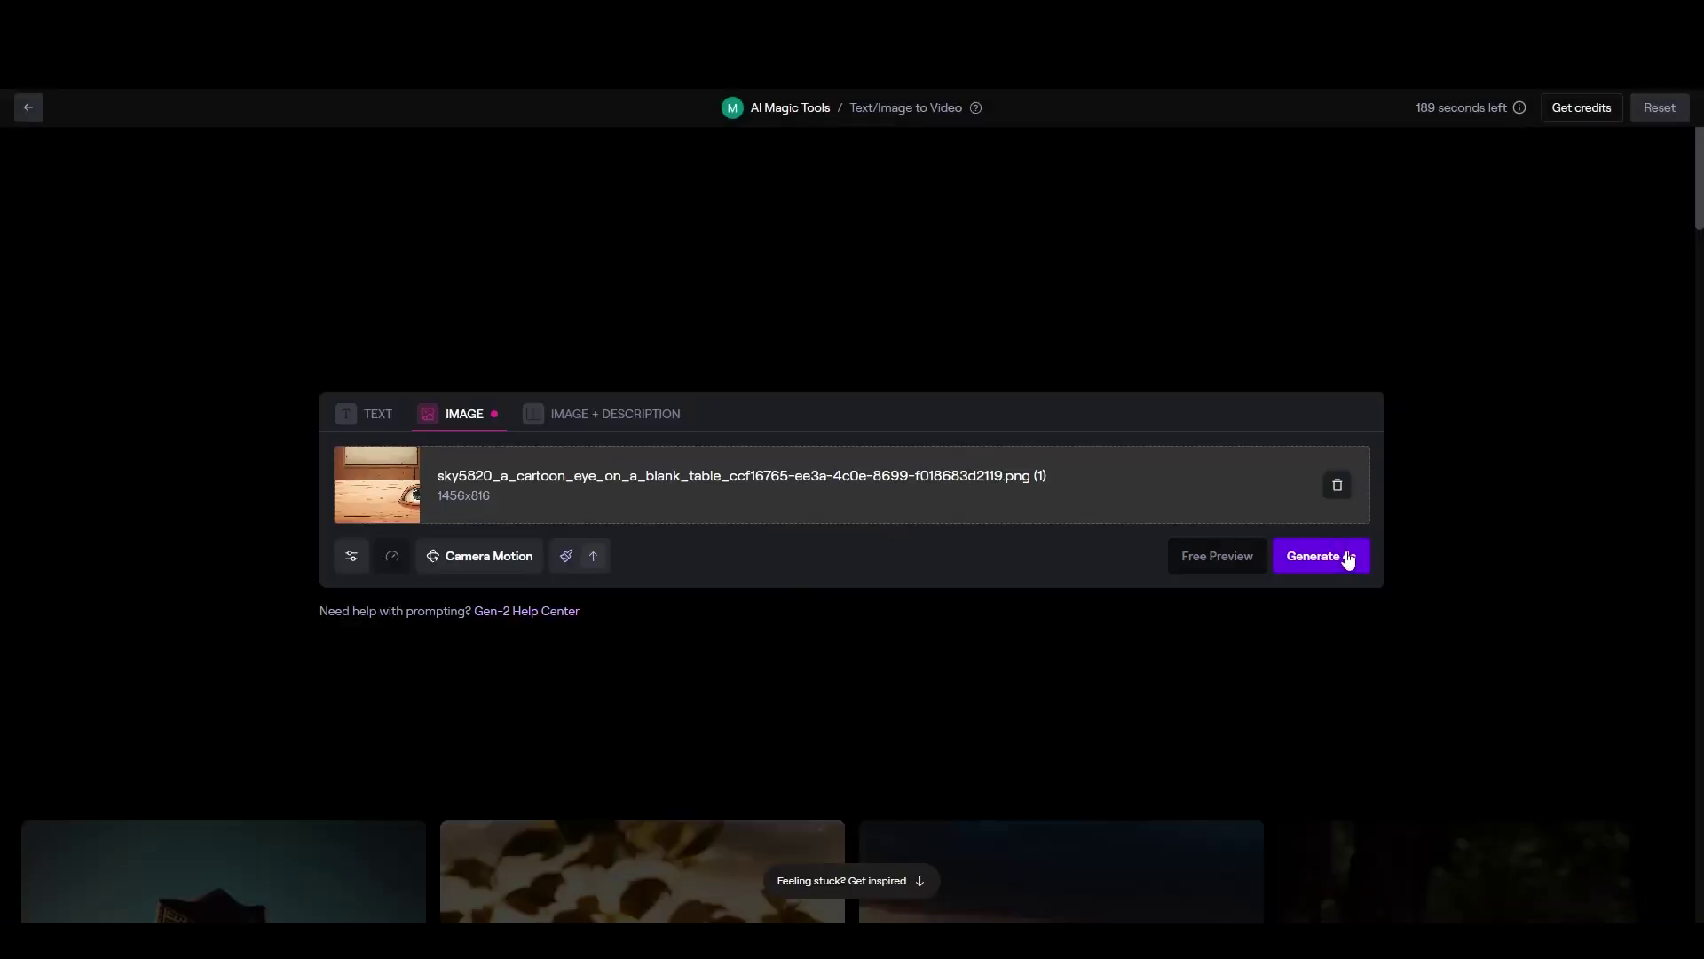
click(1323, 559)
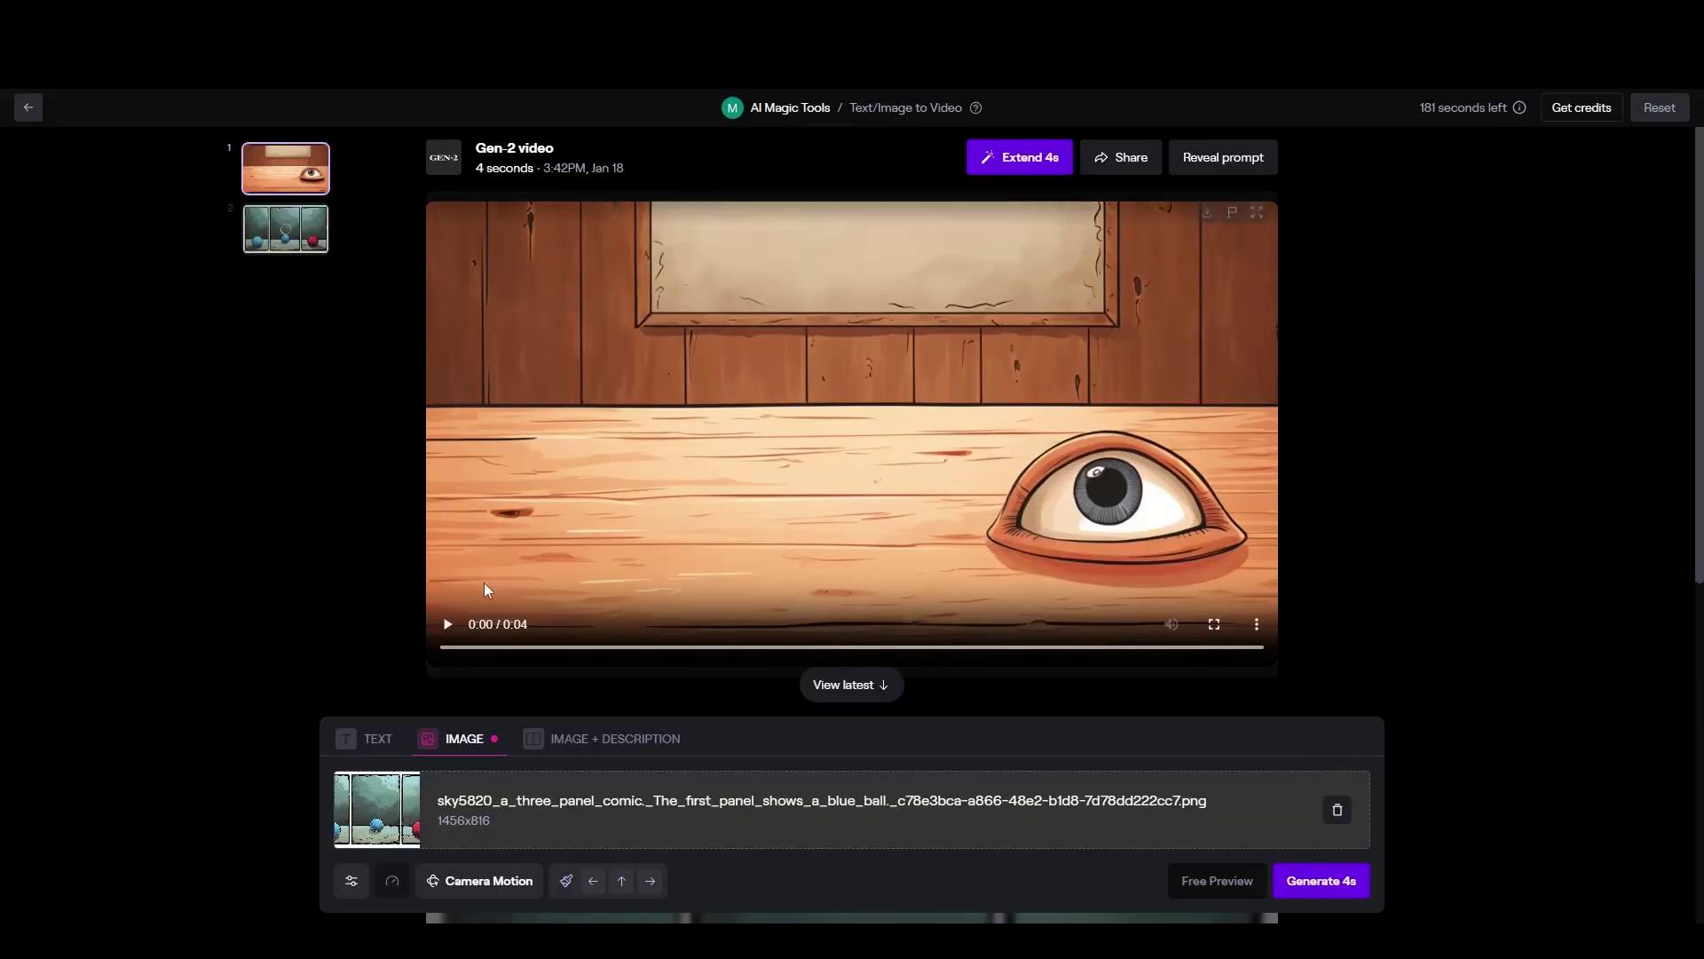